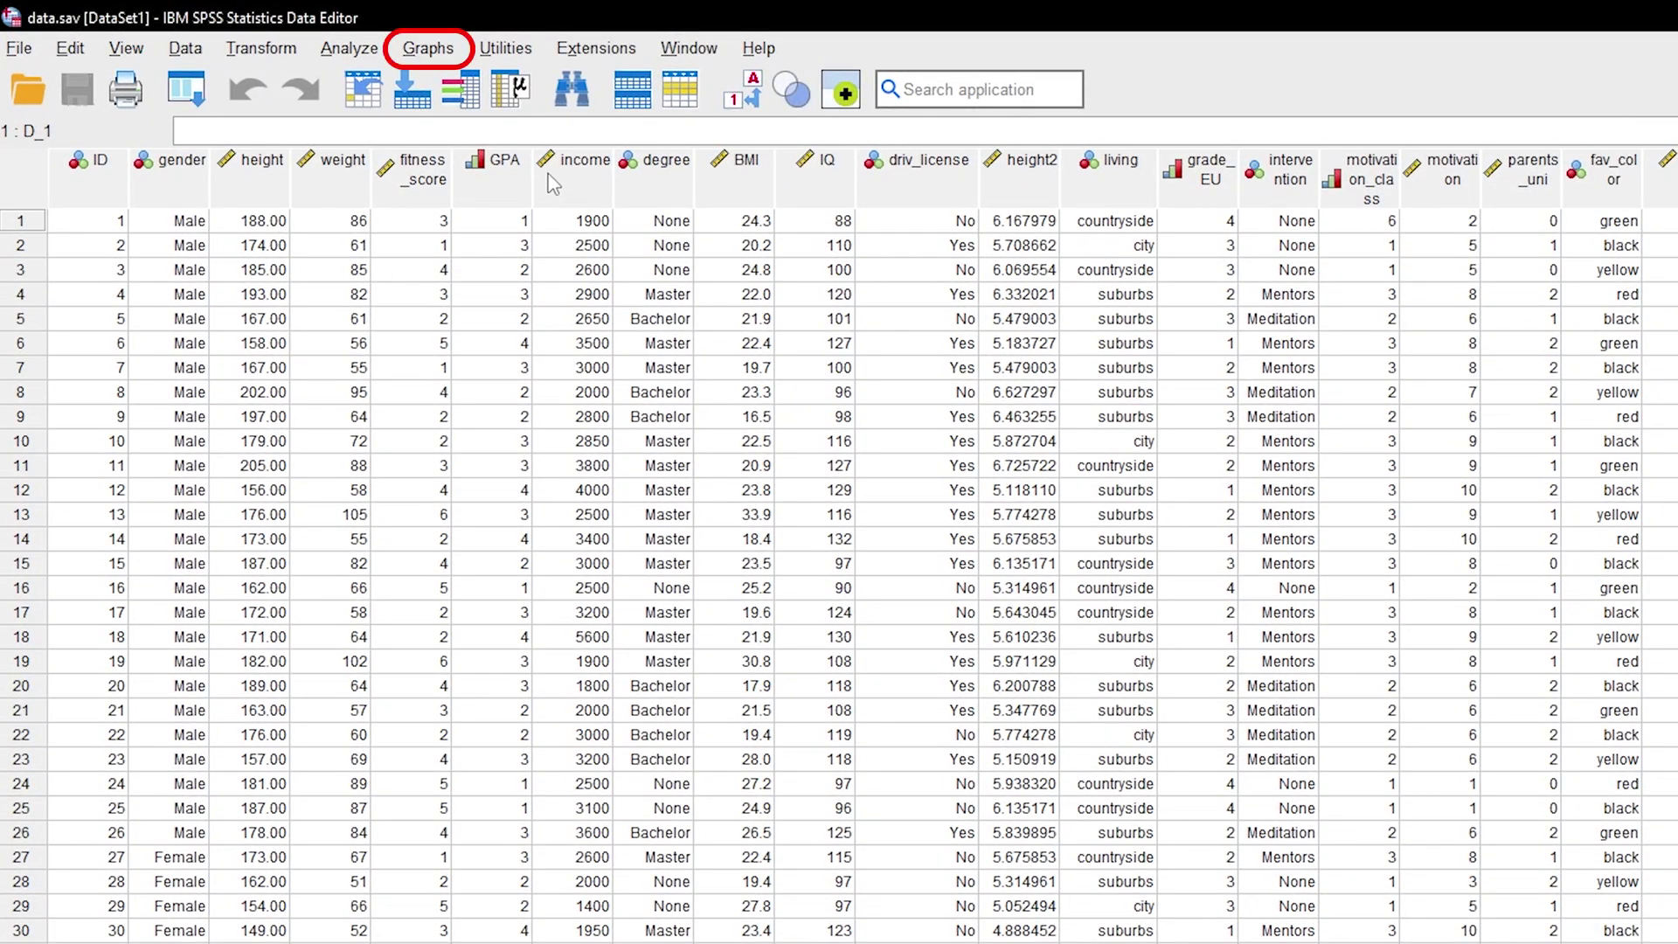
Start a new Chart Builder chart using the Scatter/Dot Scatterplot Matrix.
{"action": "left_click", "coordinate": [413, 52]}
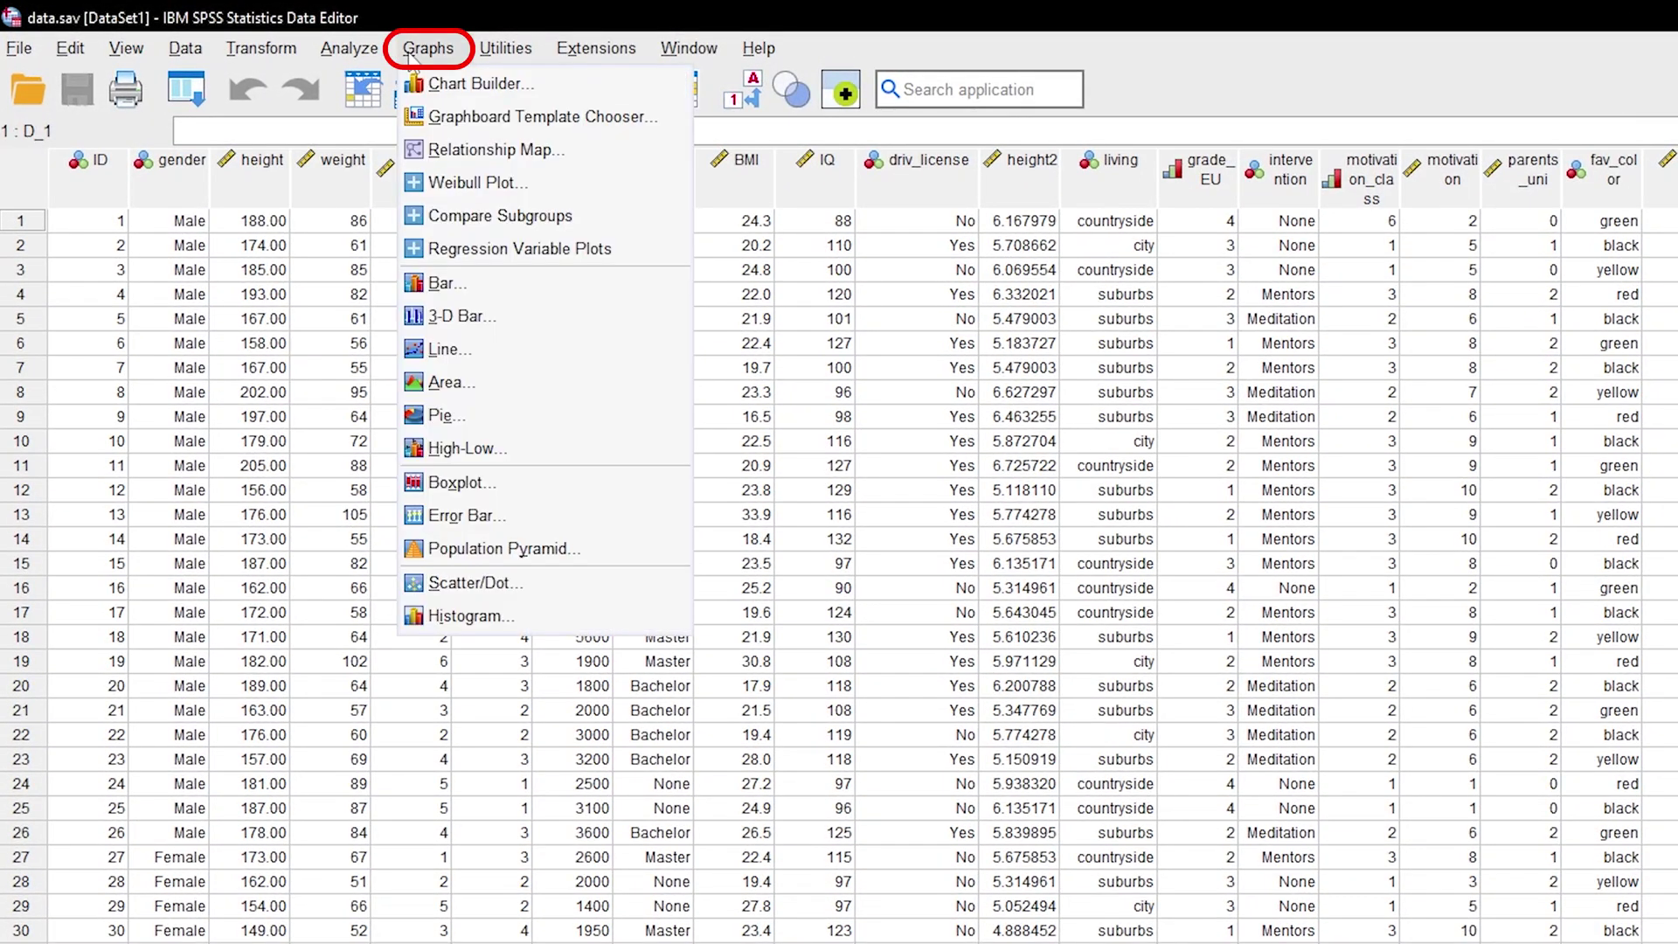
{"action": "left_click", "coordinate": [476, 83]}
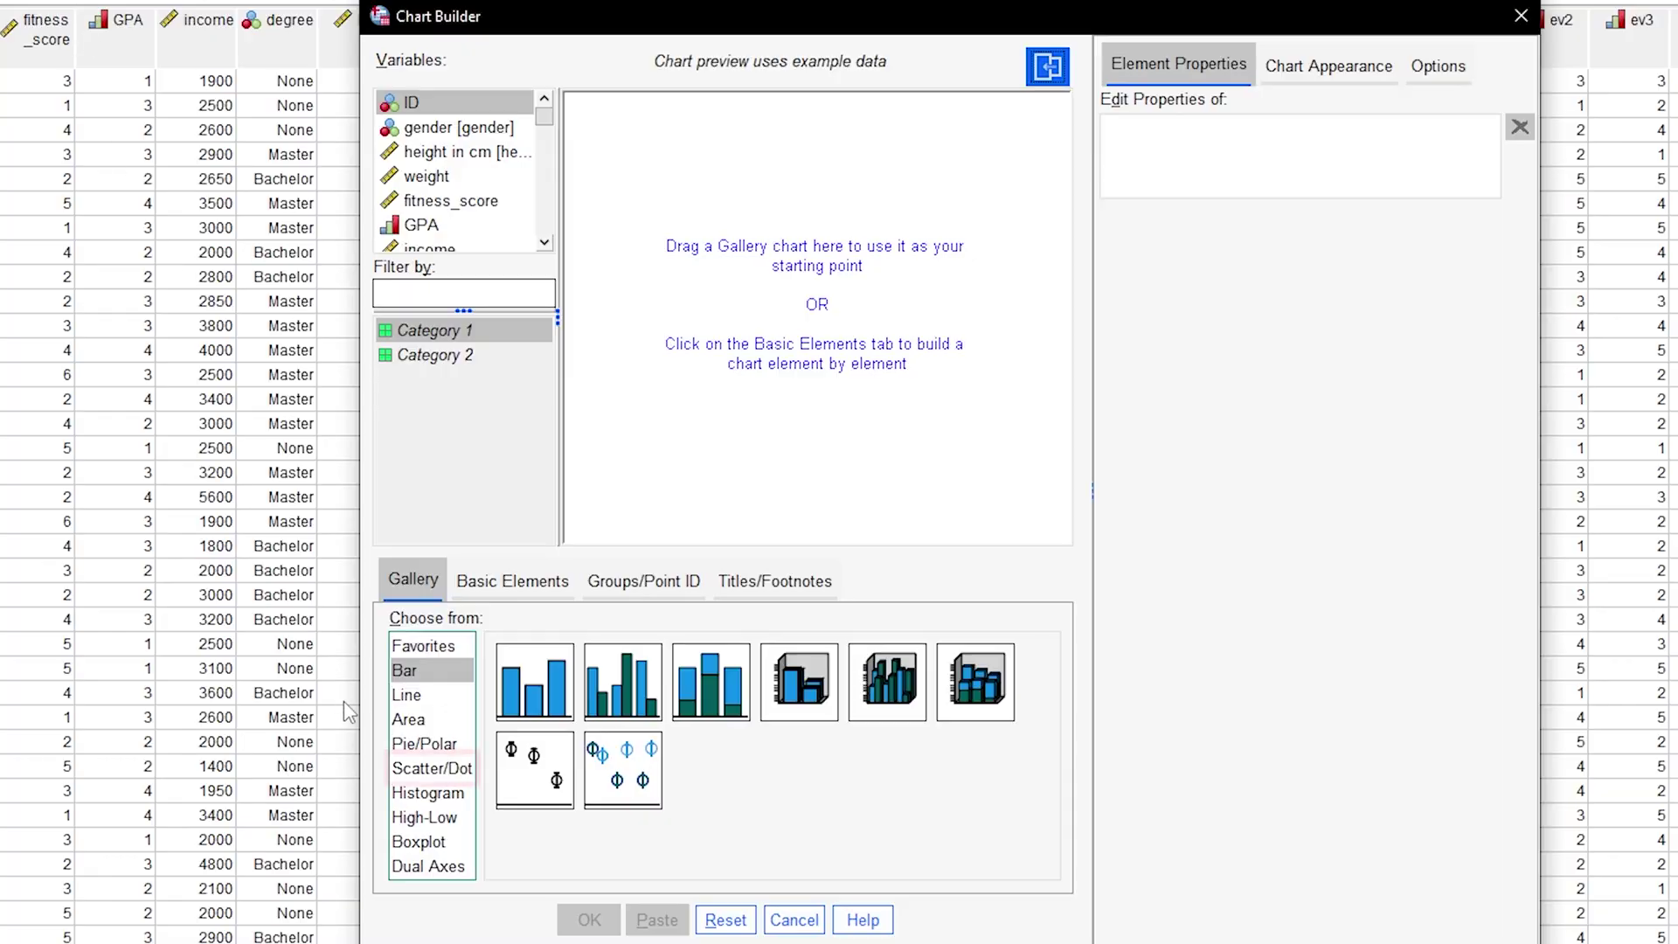
{"action": "left_click", "coordinate": [423, 771]}
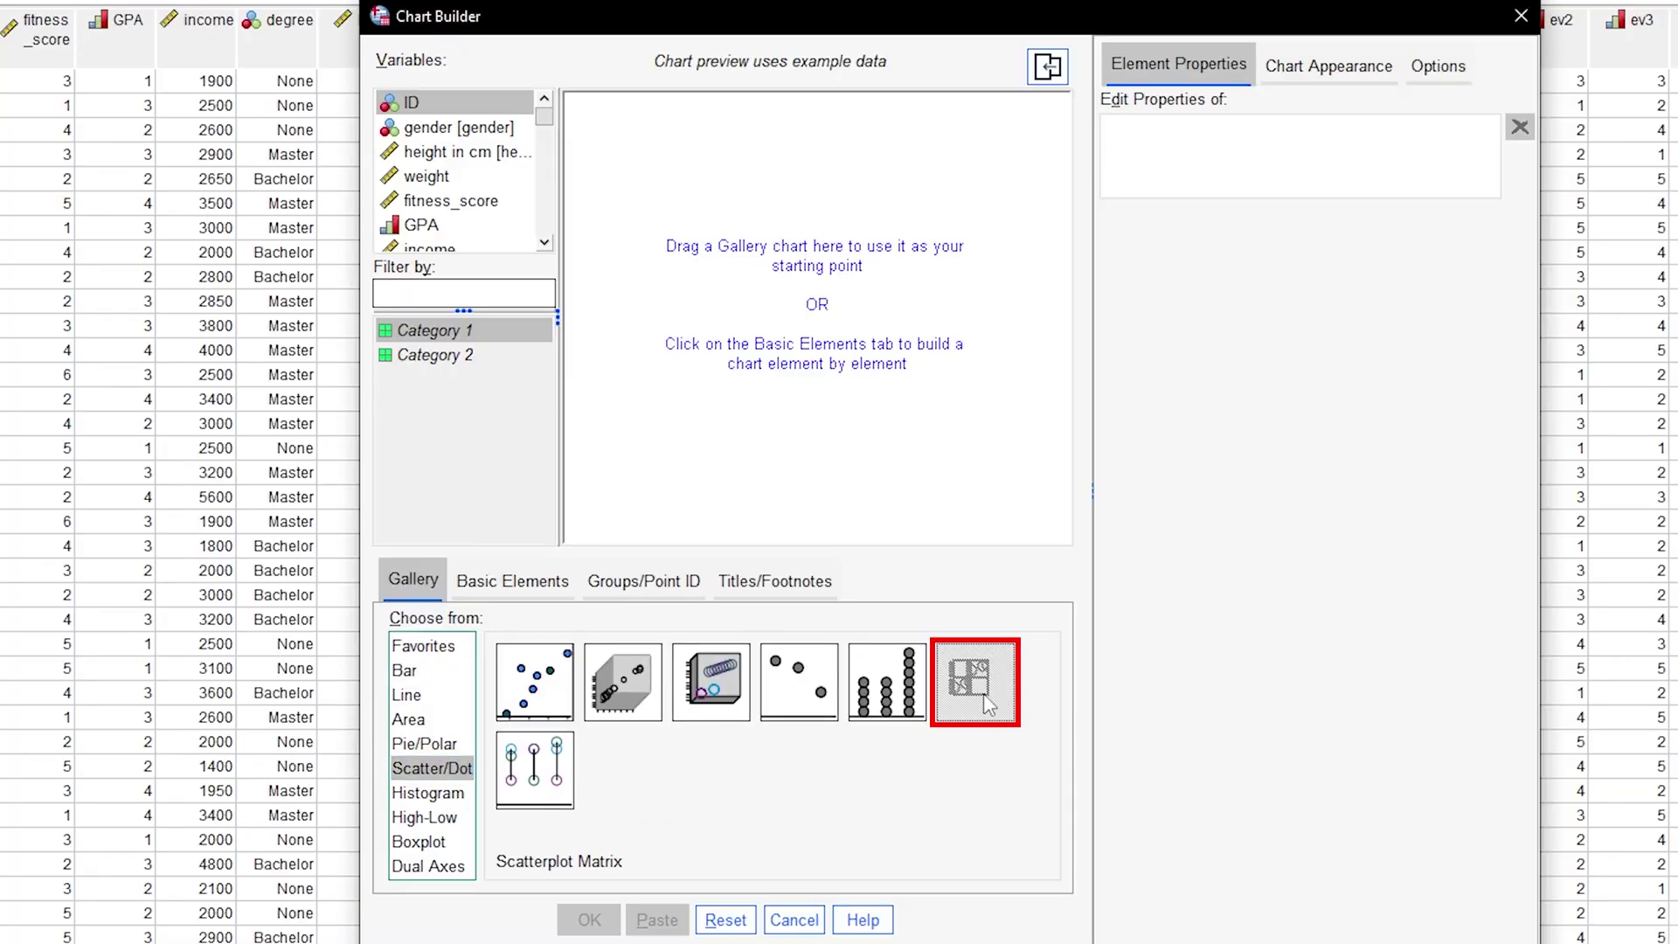
{"action": "left_click_drag", "start_coordinate": [986, 697], "coordinate": [814, 387]}
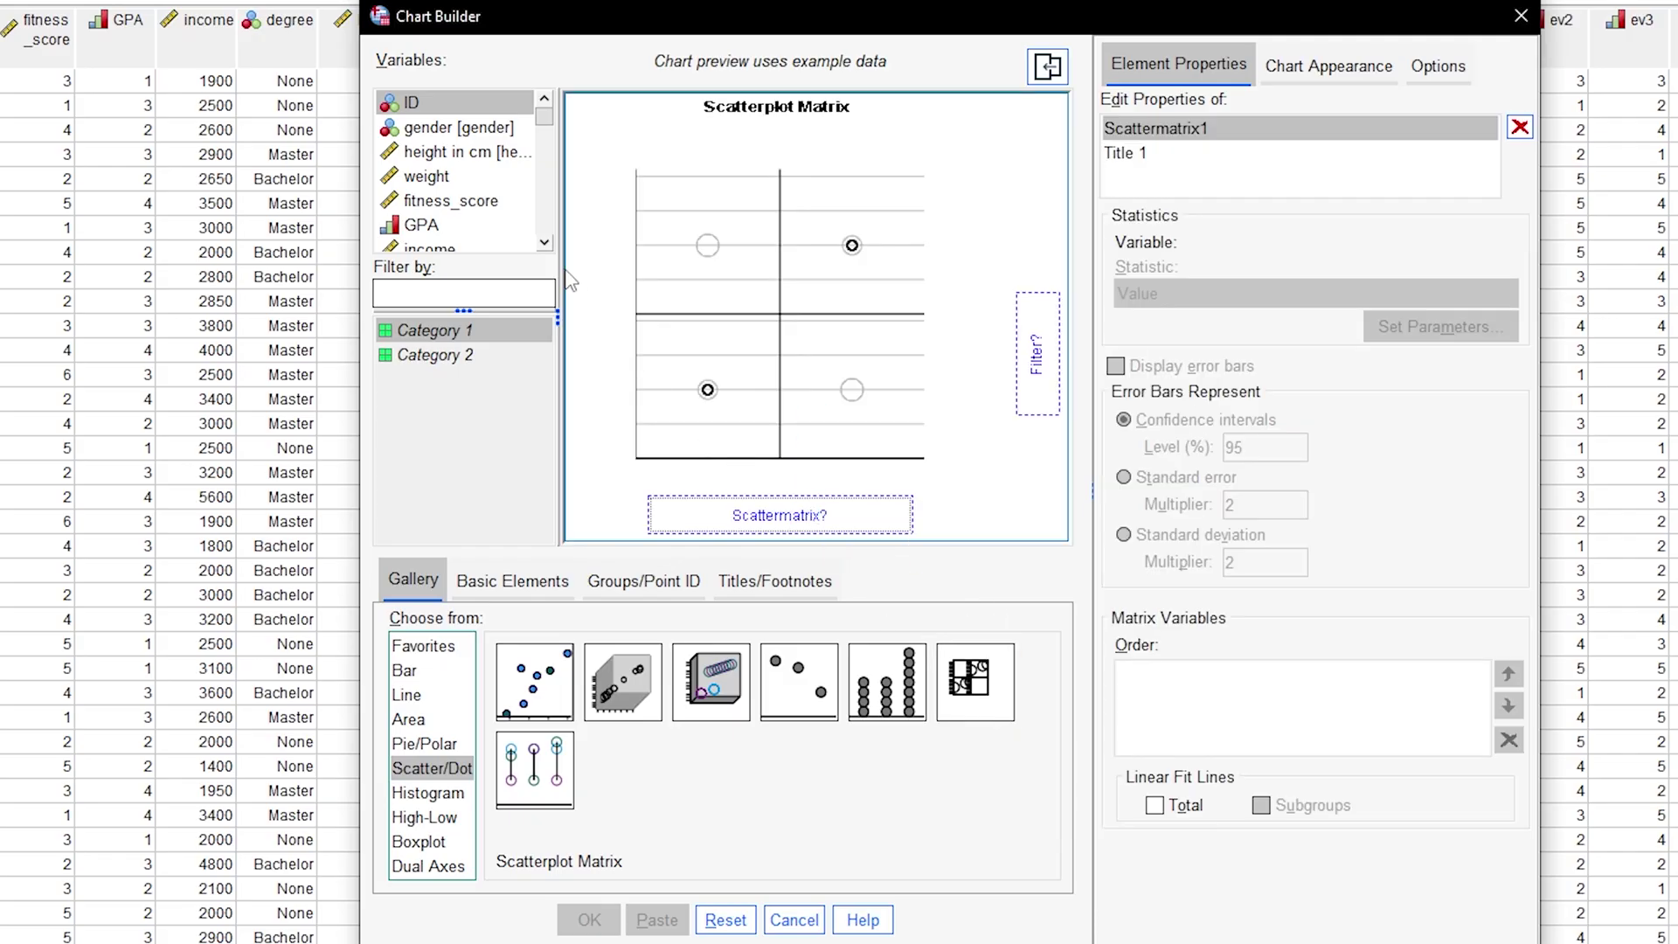
Place IQ and motivation into the scatterplot matrix drop zone.
{"action": "scroll", "coordinate": [449, 192], "scroll_direction": "down", "scroll_amount": 1}
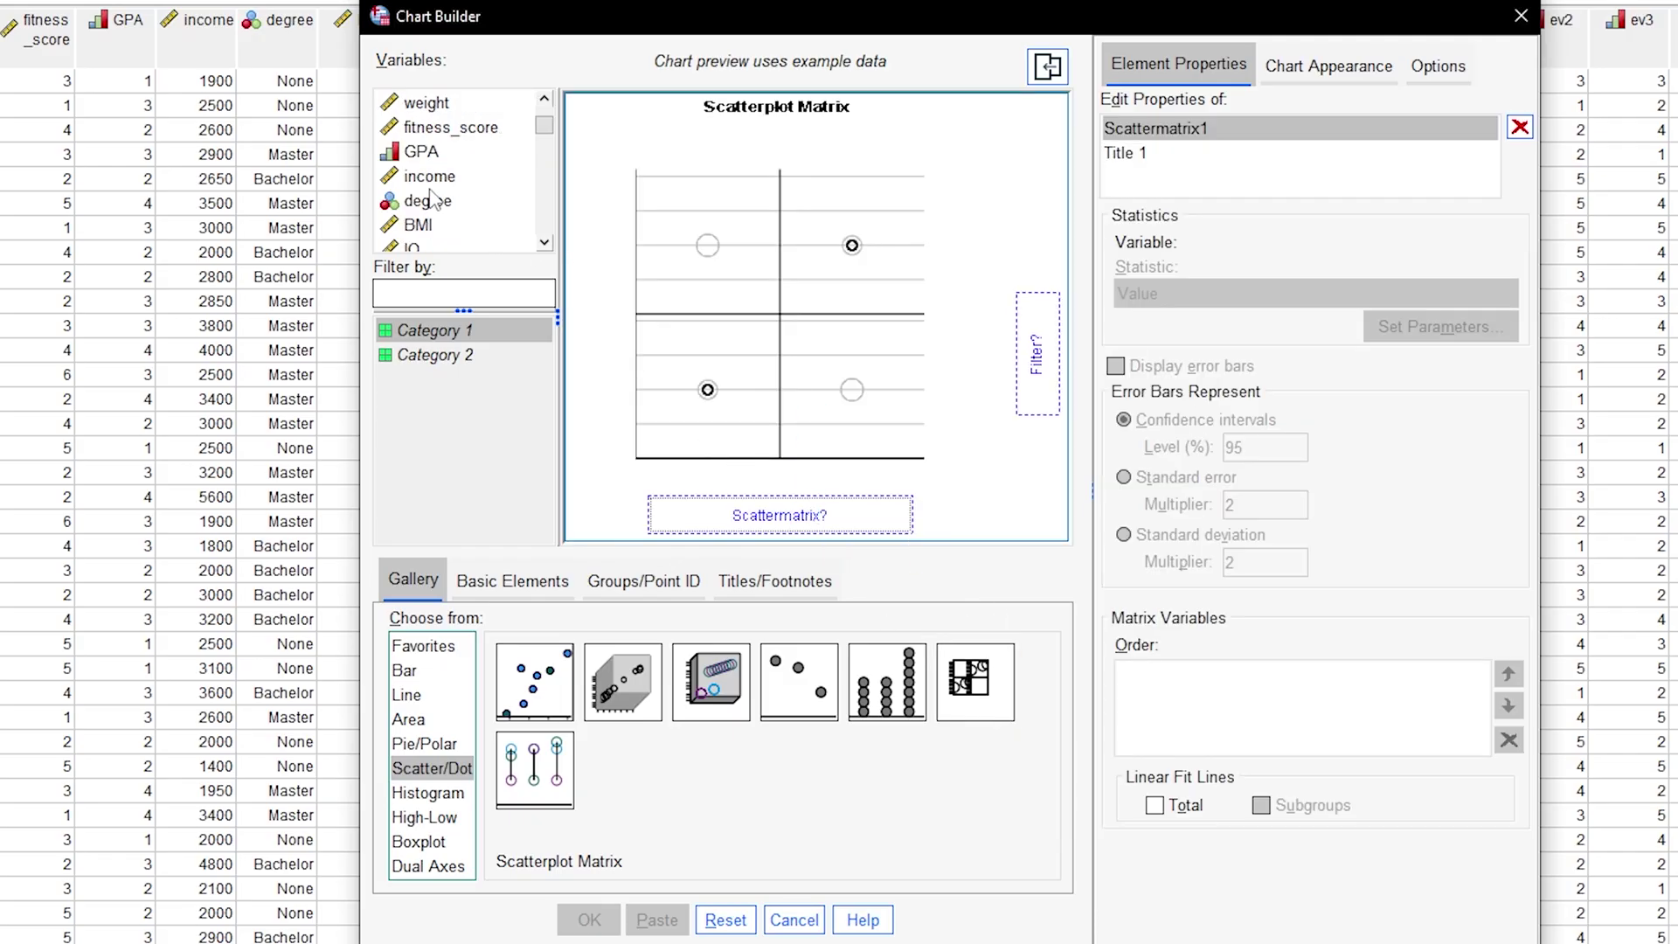
{"action": "scroll", "coordinate": [430, 245], "scroll_direction": "down", "scroll_amount": 1}
{"action": "left_click", "coordinate": [435, 225]}
{"action": "scroll", "coordinate": [463, 210], "scroll_direction": "down", "scroll_amount": 2}
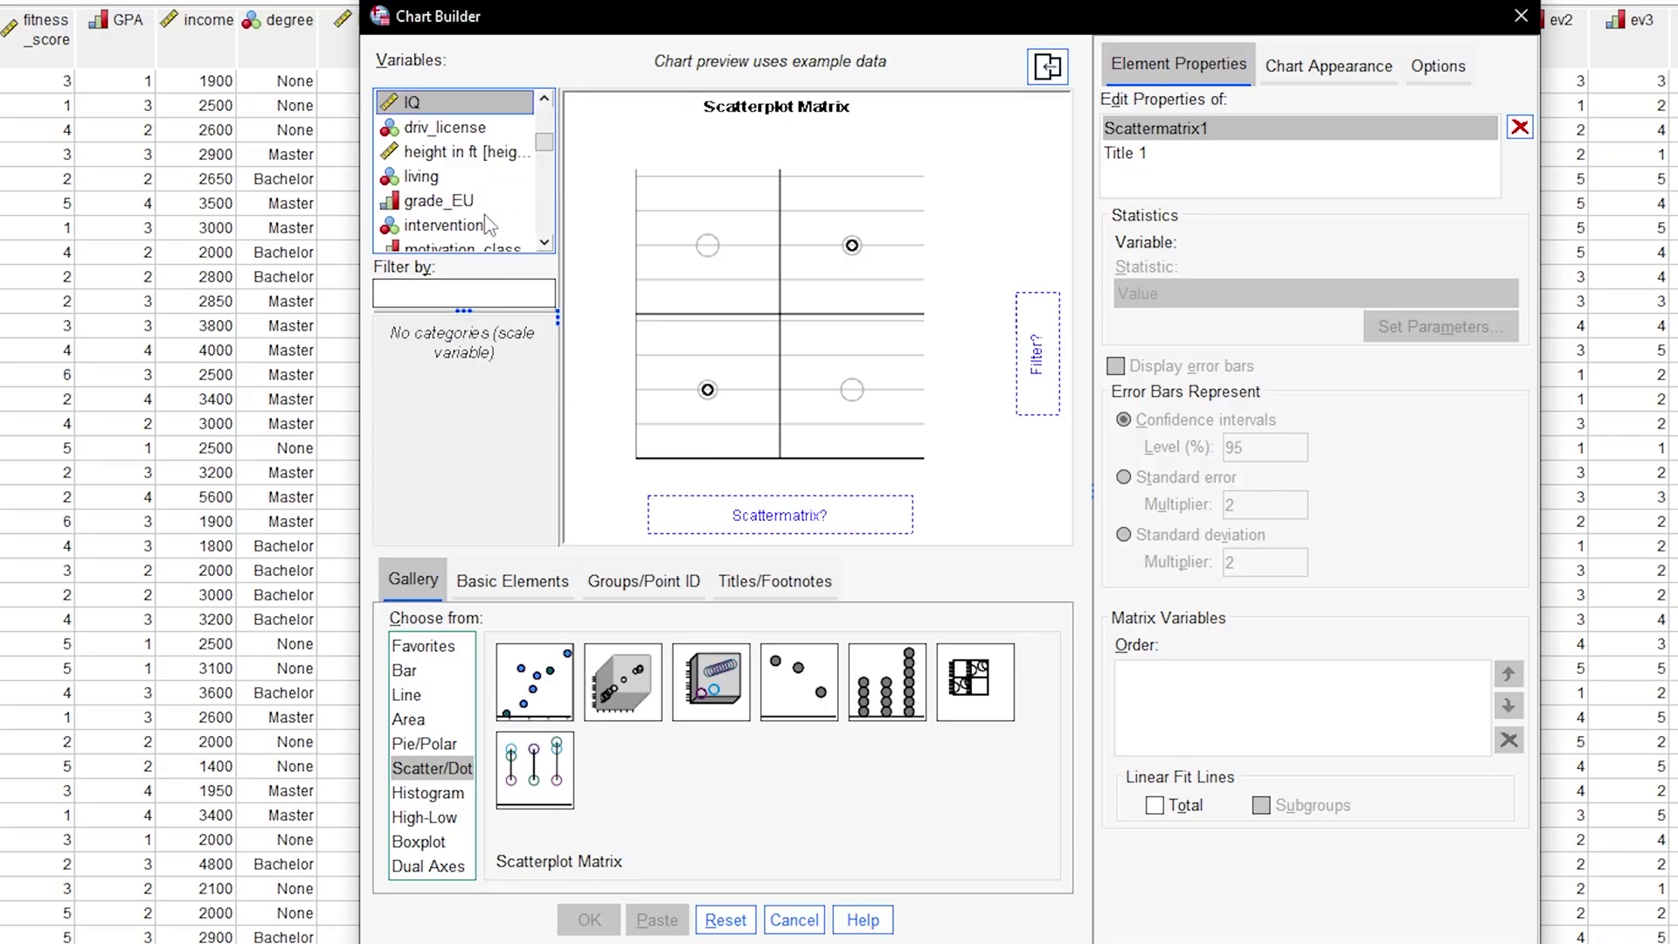
{"action": "left_click", "coordinate": [461, 207], "text": "ctrl"}
{"action": "left_click_drag", "start_coordinate": [463, 210], "coordinate": [767, 514]}
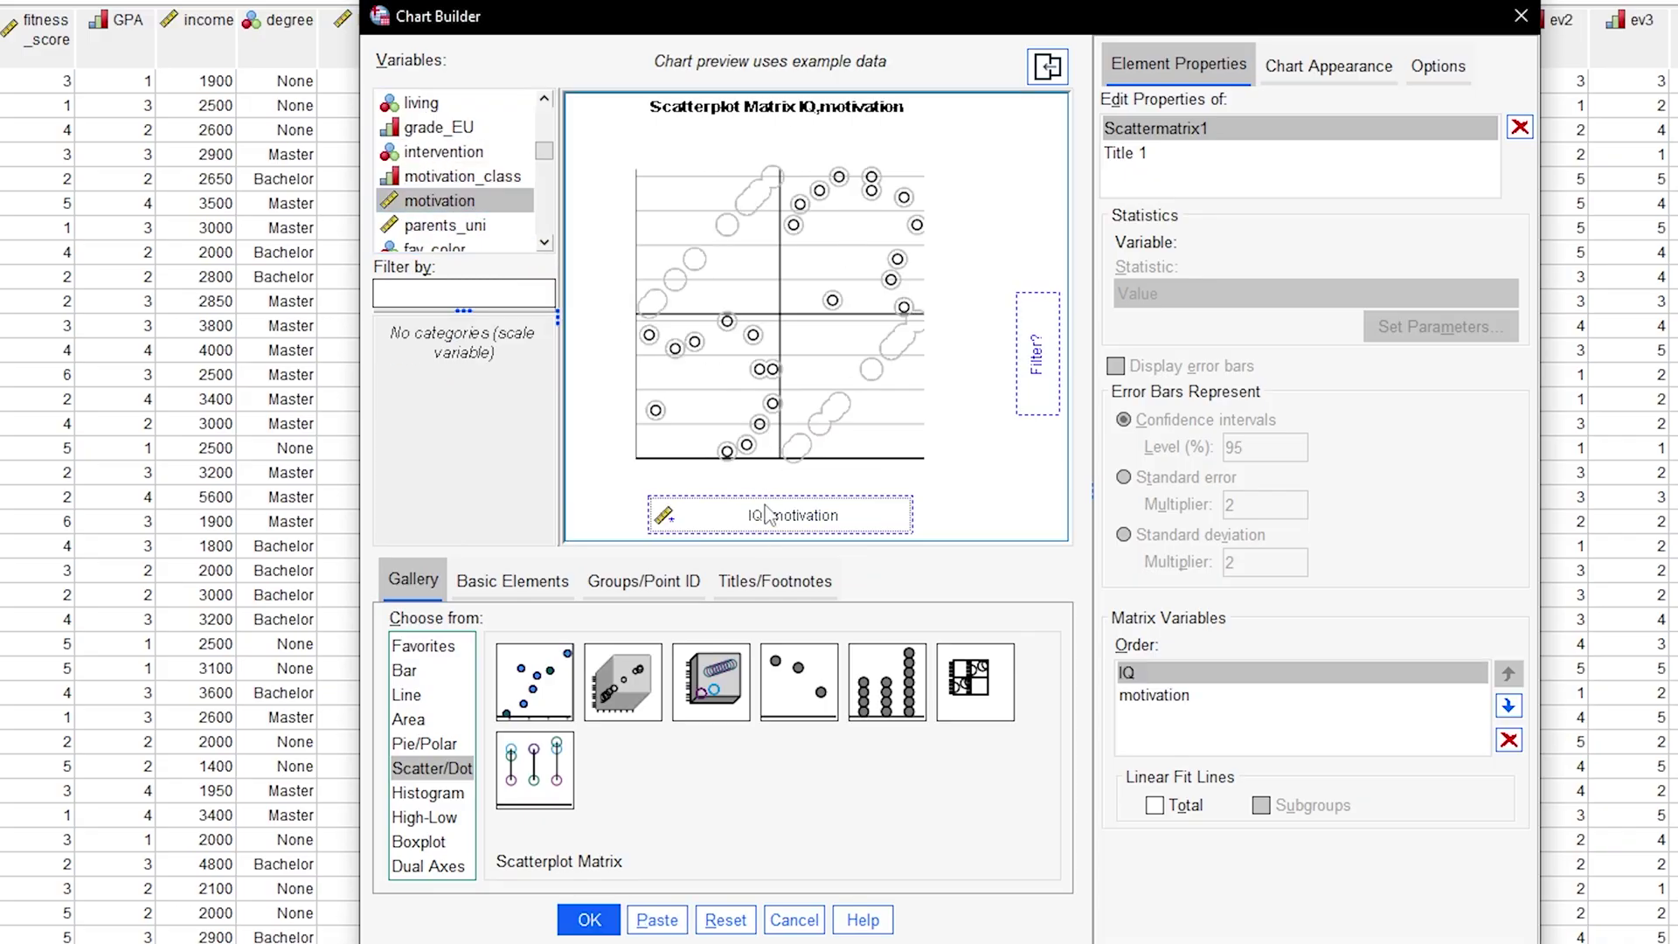
Generate the IQ and motivation scatterplot matrix in the Output Viewer.
{"action": "left_click", "coordinate": [607, 917]}
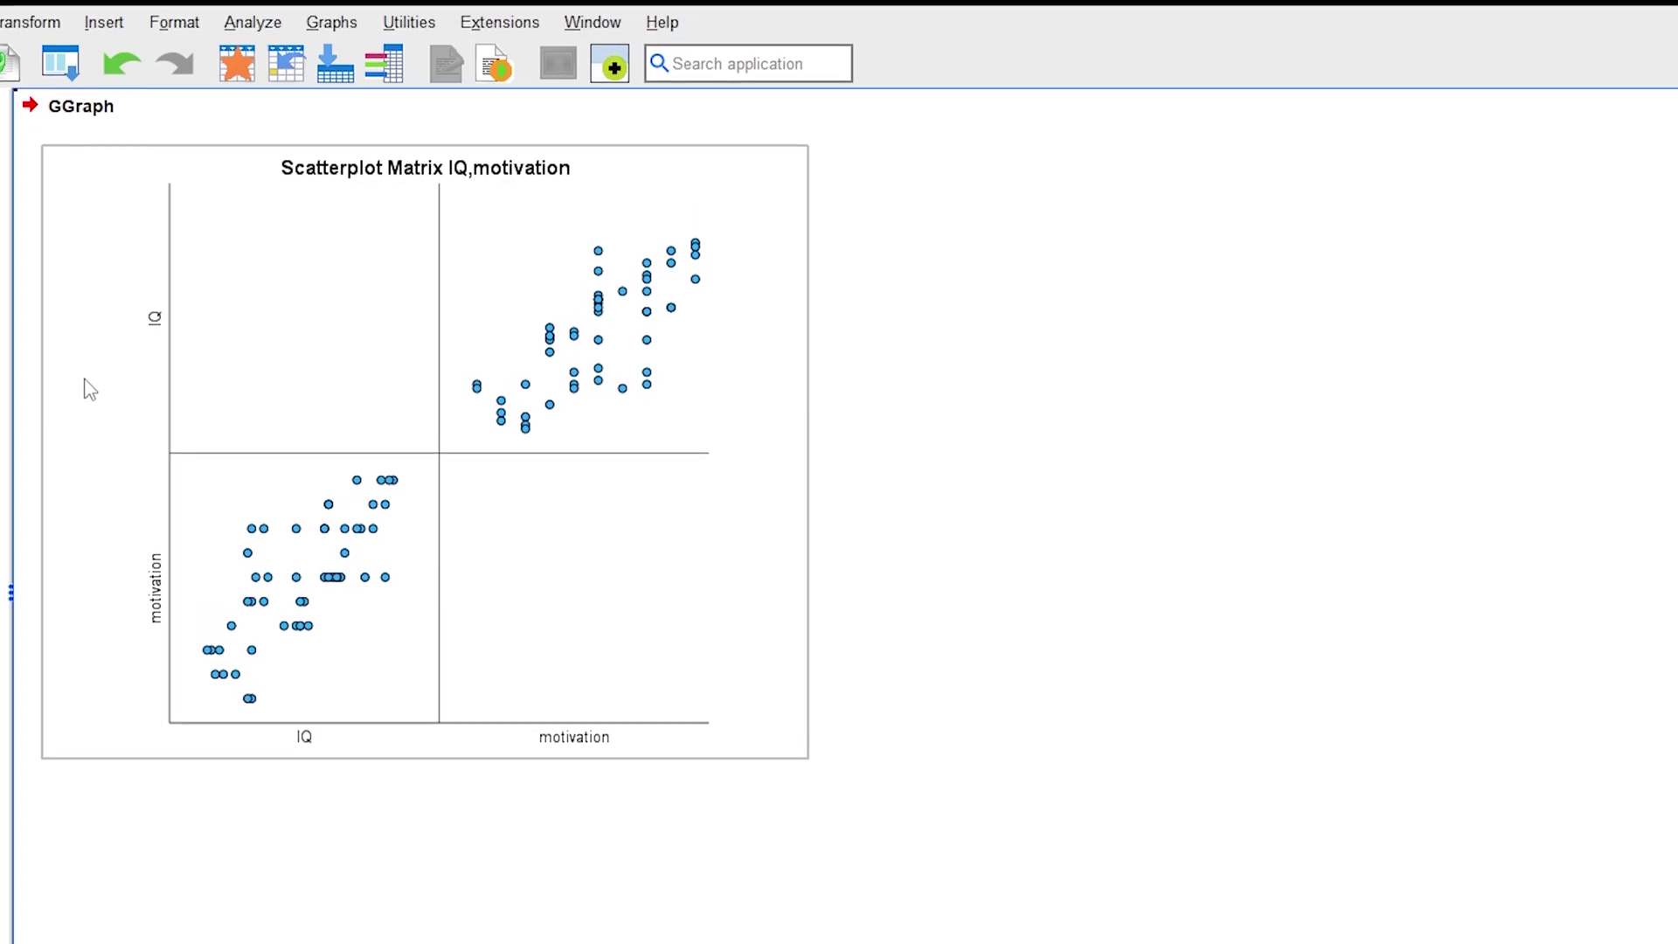
In Bivariate Correlations, add IQ and the three degree dummies D_1–D_3 as variables.
{"action": "left_click", "coordinate": [250, 55]}
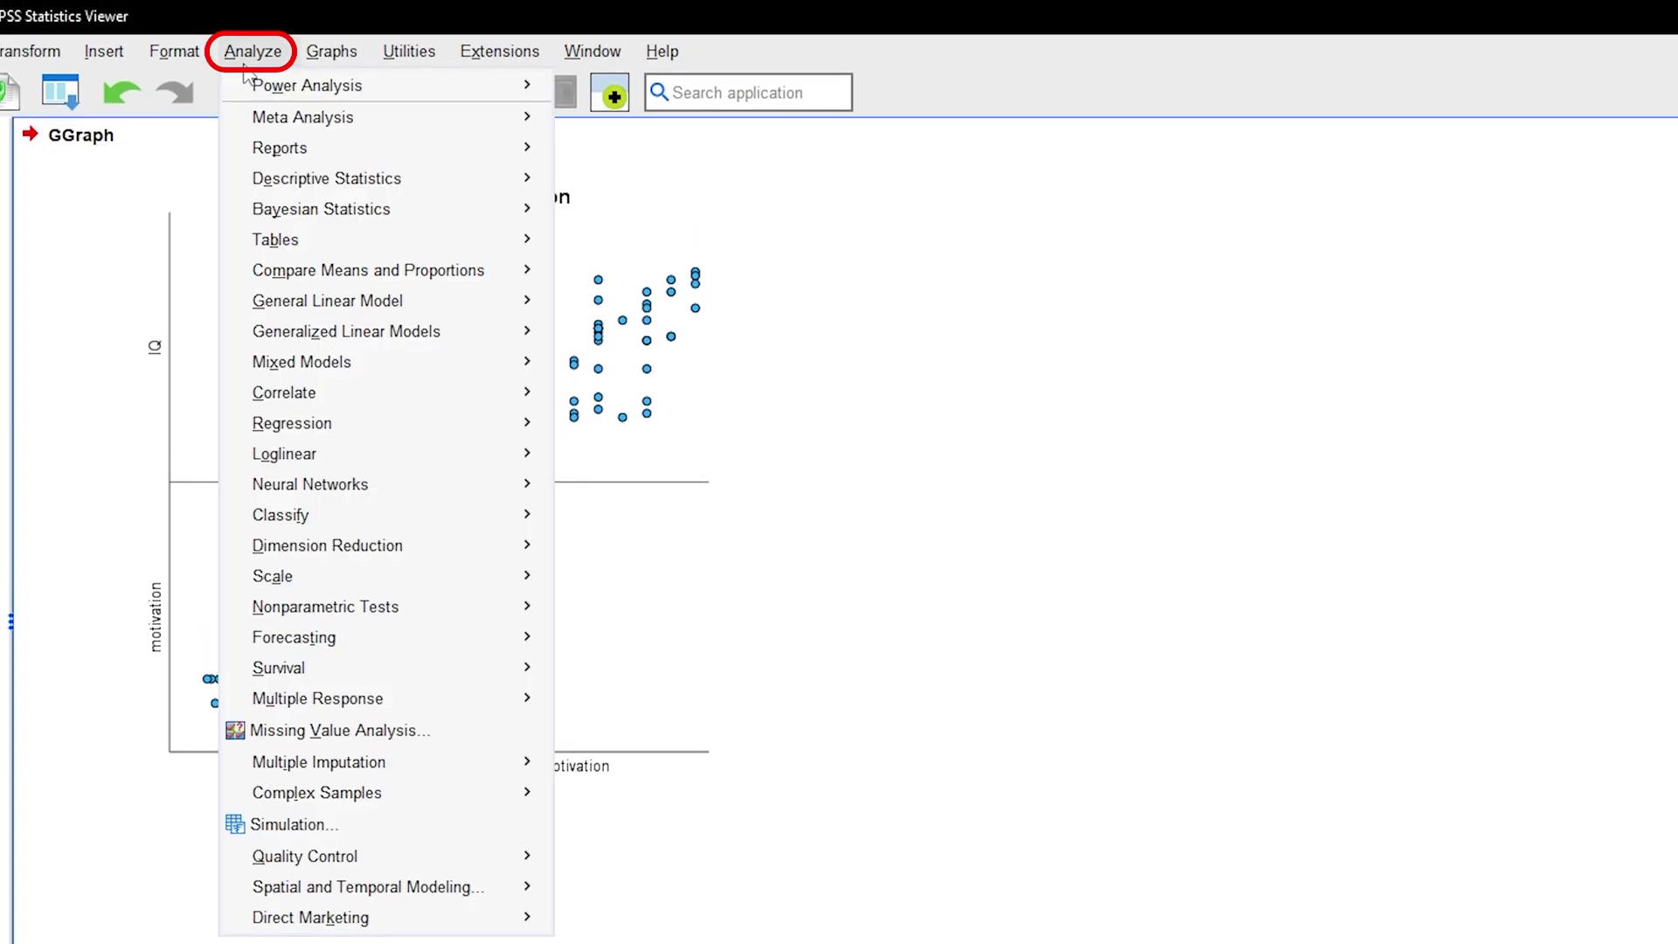
{"action": "mouse_move", "coordinate": [350, 390]}
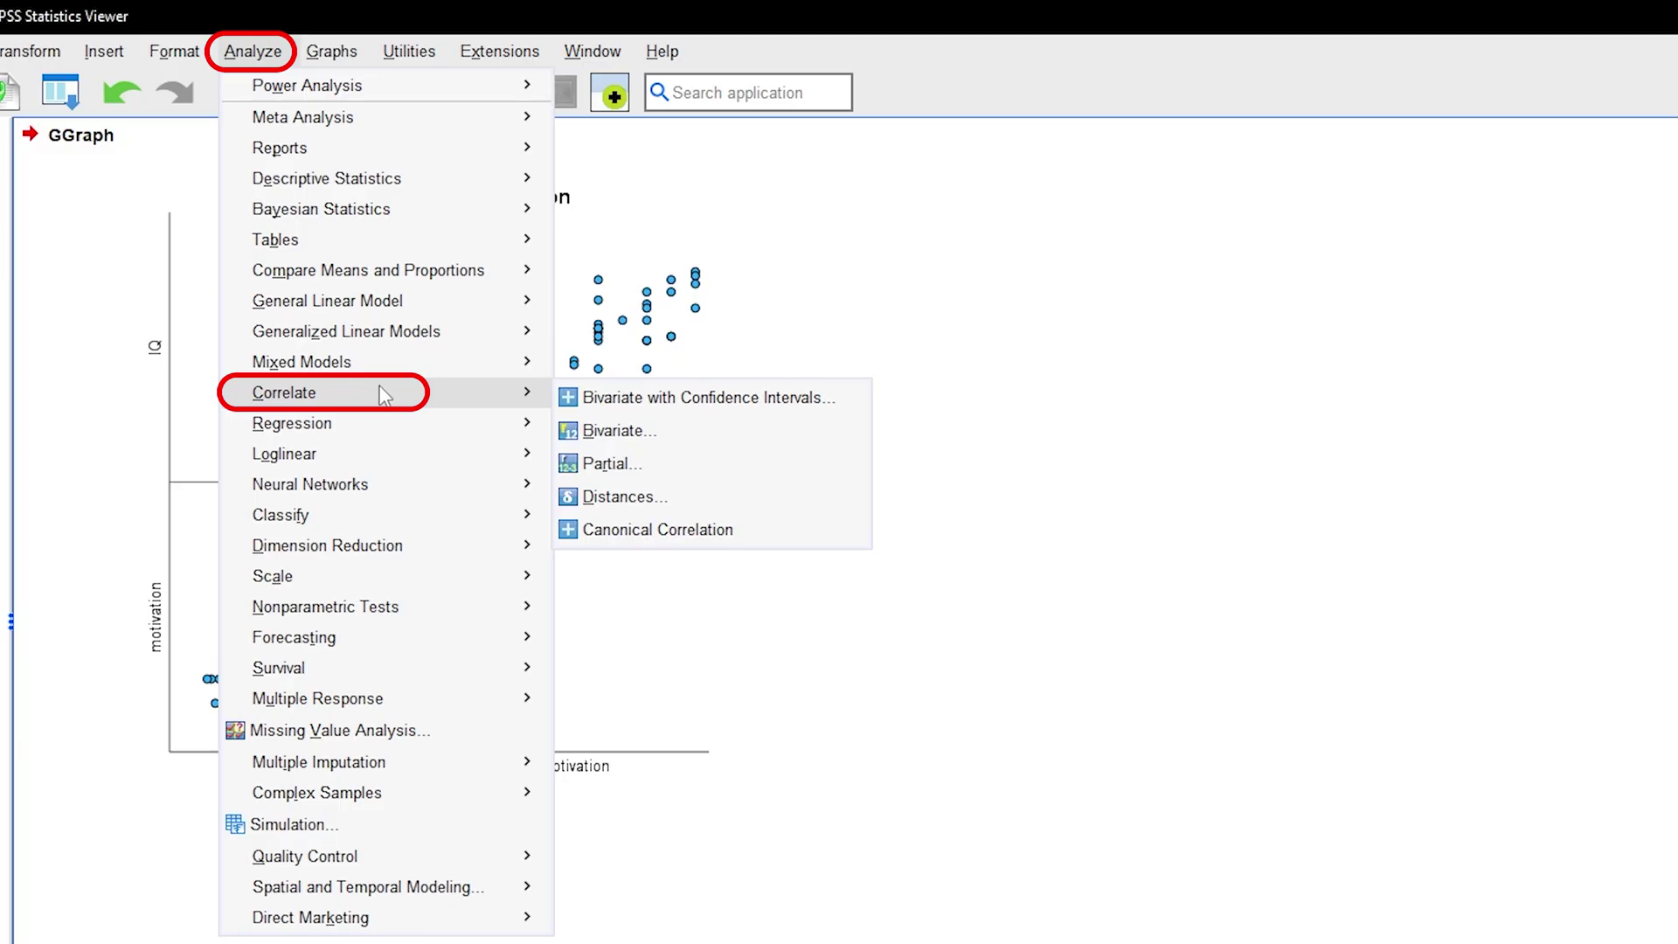
{"action": "left_click", "coordinate": [652, 434]}
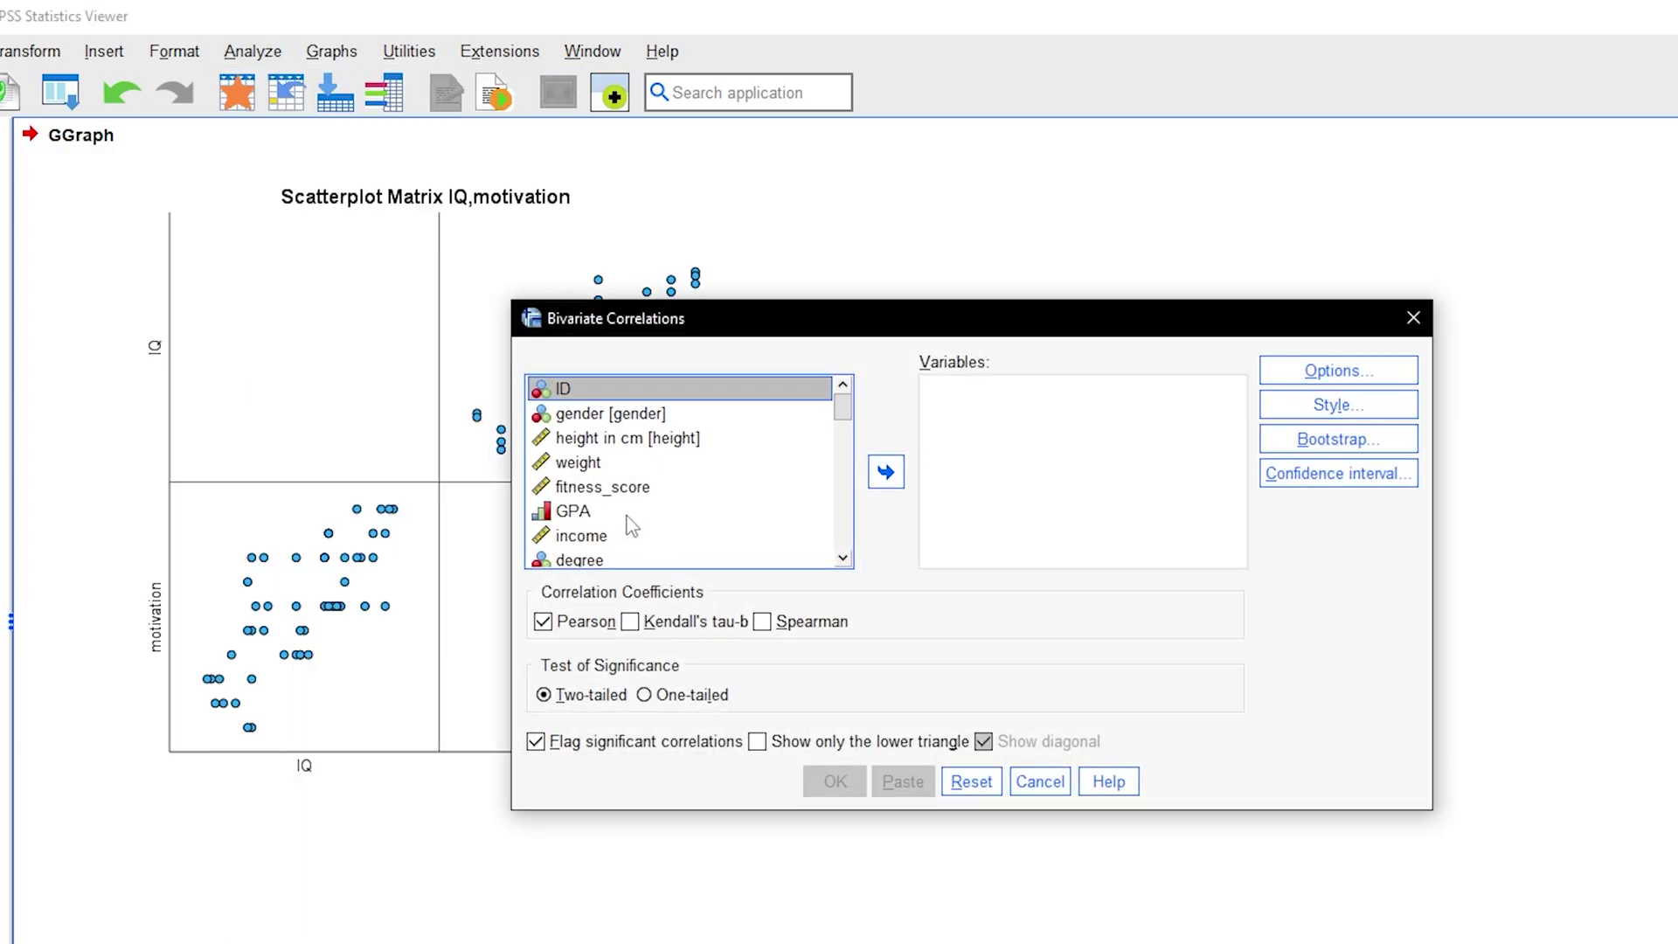
{"action": "scroll", "coordinate": [631, 524], "scroll_direction": "down", "scroll_amount": 1}
{"action": "left_click", "coordinate": [584, 536]}
{"action": "scroll", "coordinate": [586, 538], "scroll_direction": "down", "scroll_amount": 2}
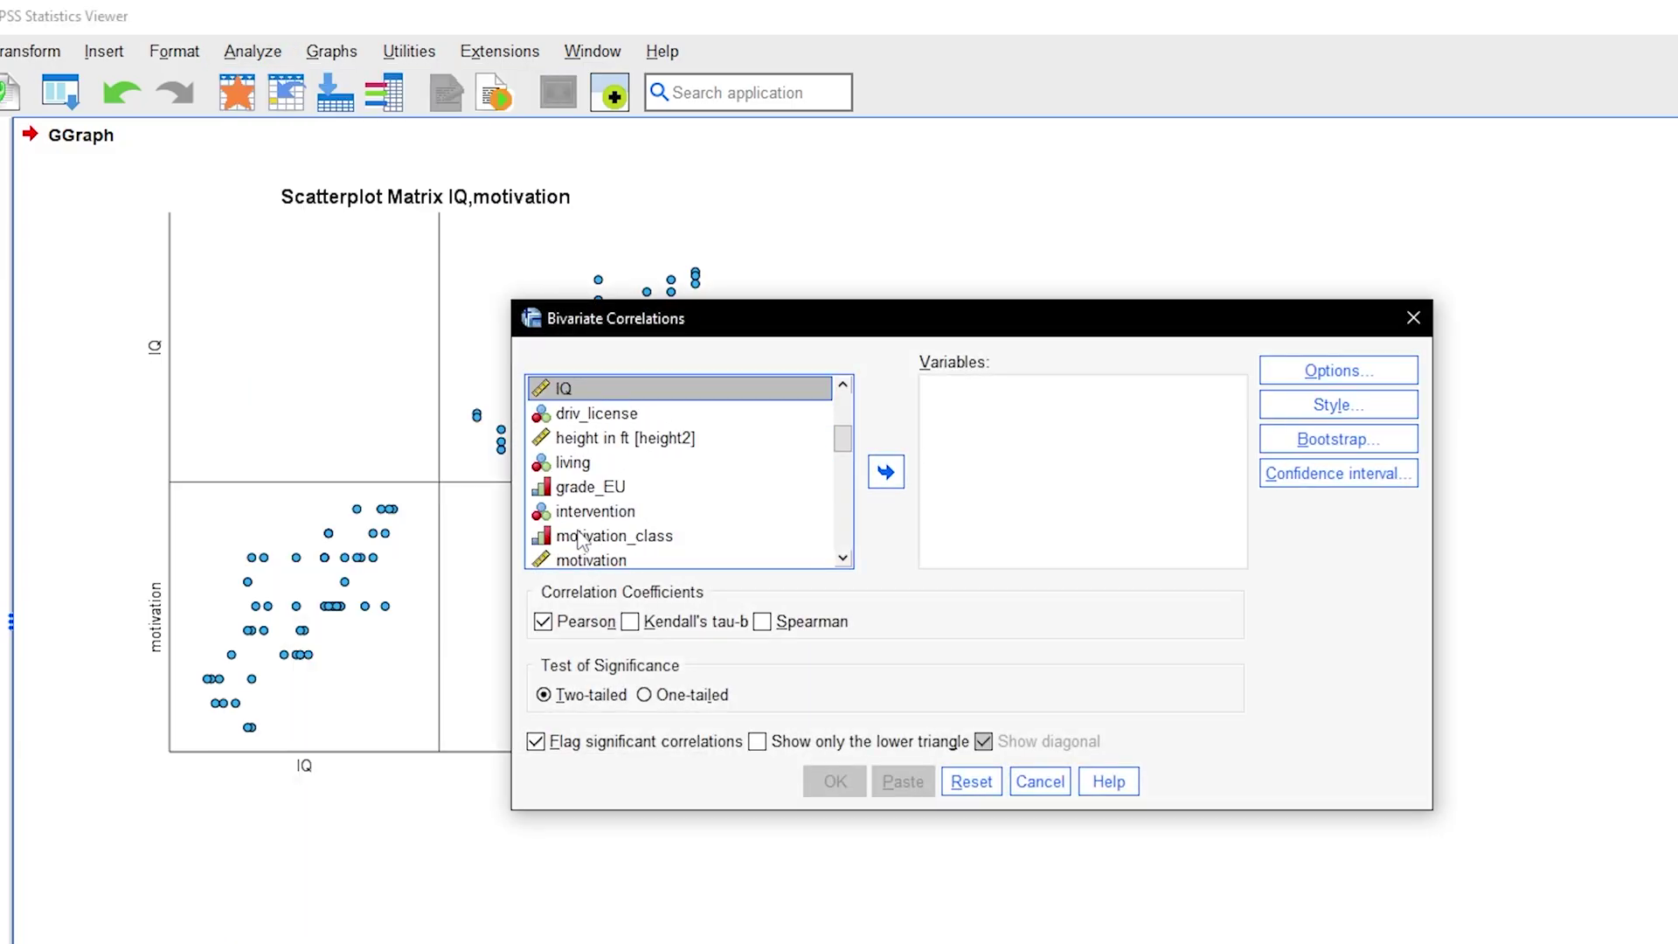
{"action": "scroll", "coordinate": [611, 559], "scroll_direction": "up", "scroll_amount": 3}
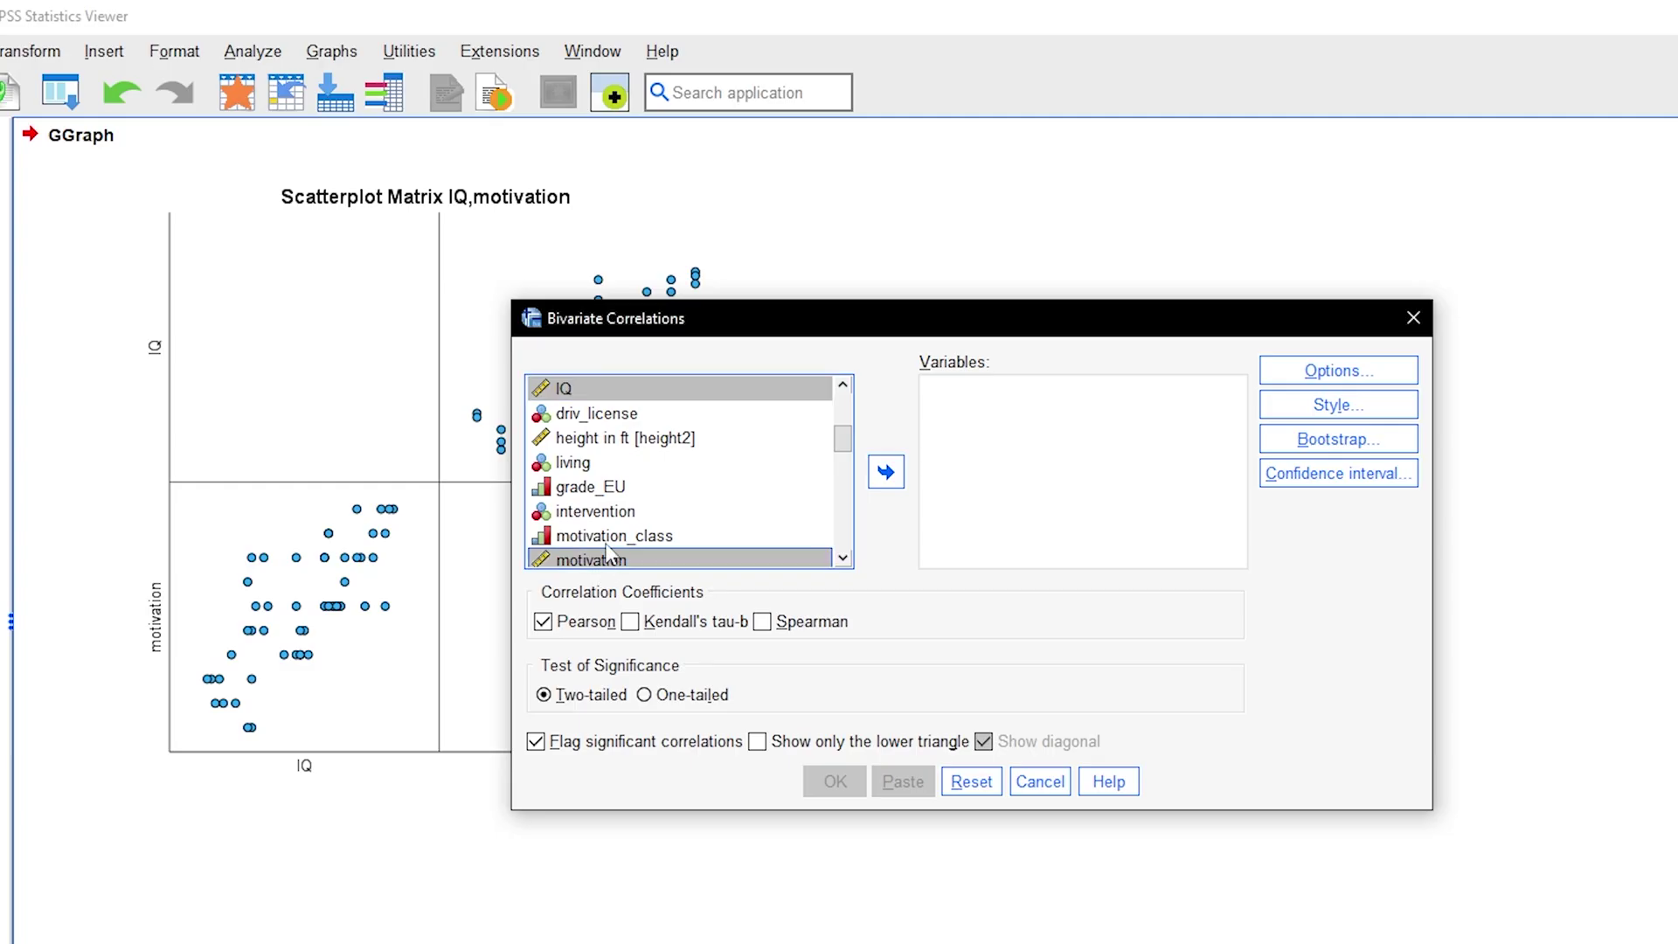
{"action": "scroll", "coordinate": [659, 487], "scroll_direction": "down", "scroll_amount": 12}
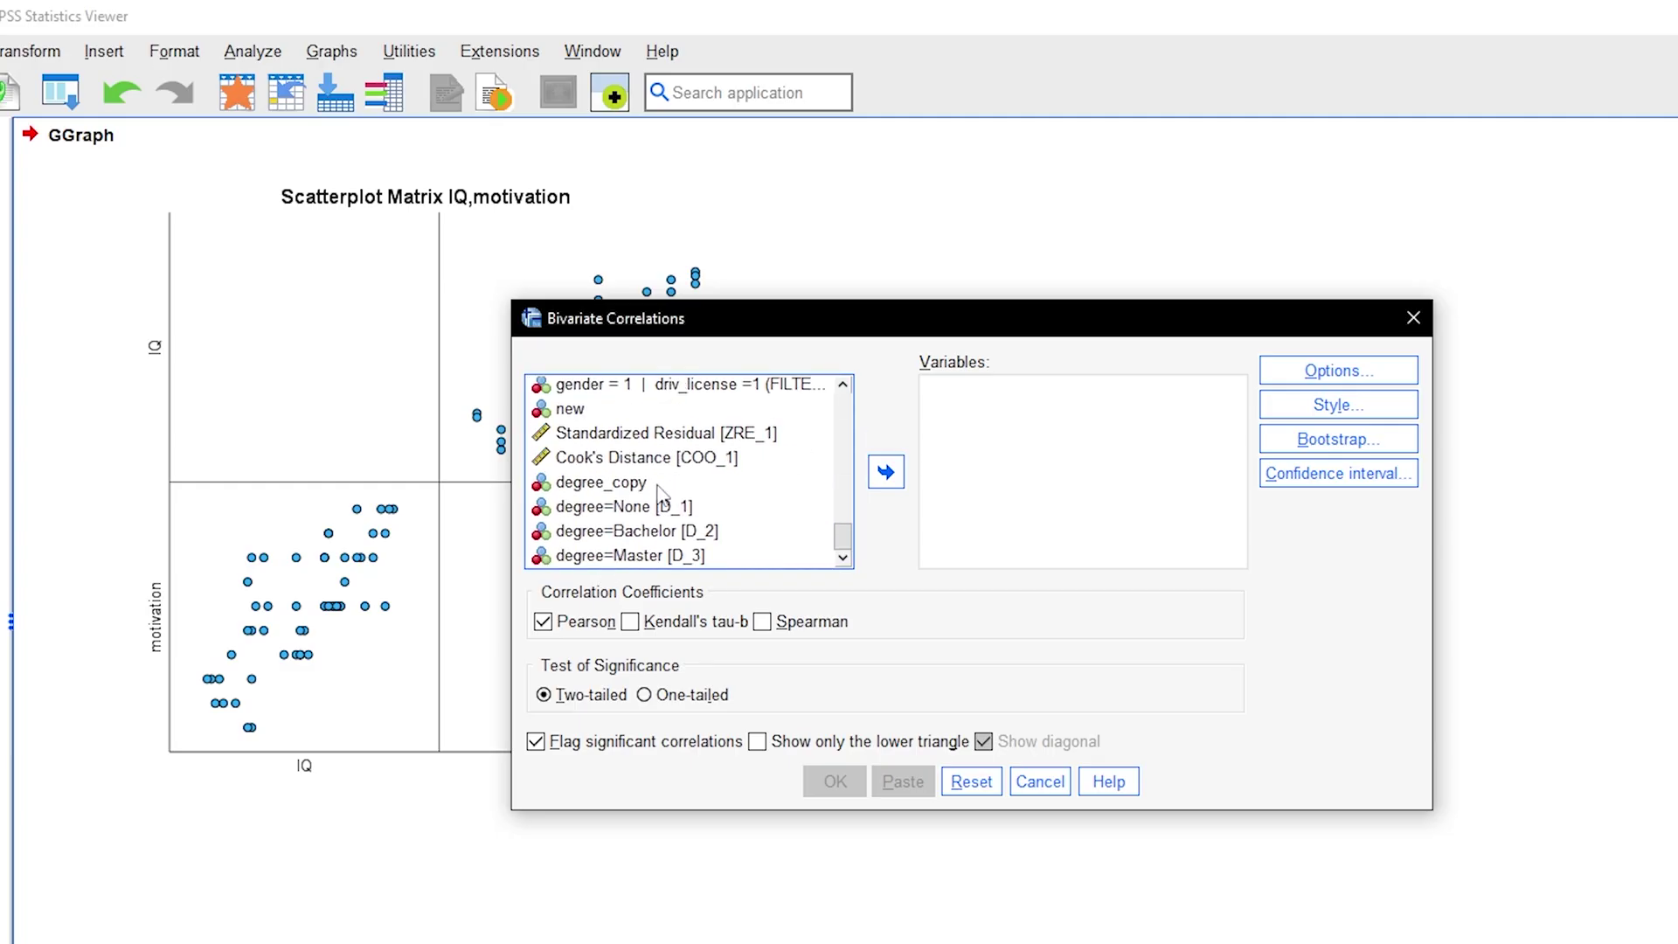
{"action": "left_click", "coordinate": [613, 514]}
{"action": "left_click", "coordinate": [625, 535], "text": "shift"}
{"action": "left_click", "coordinate": [629, 558], "text": "shift"}
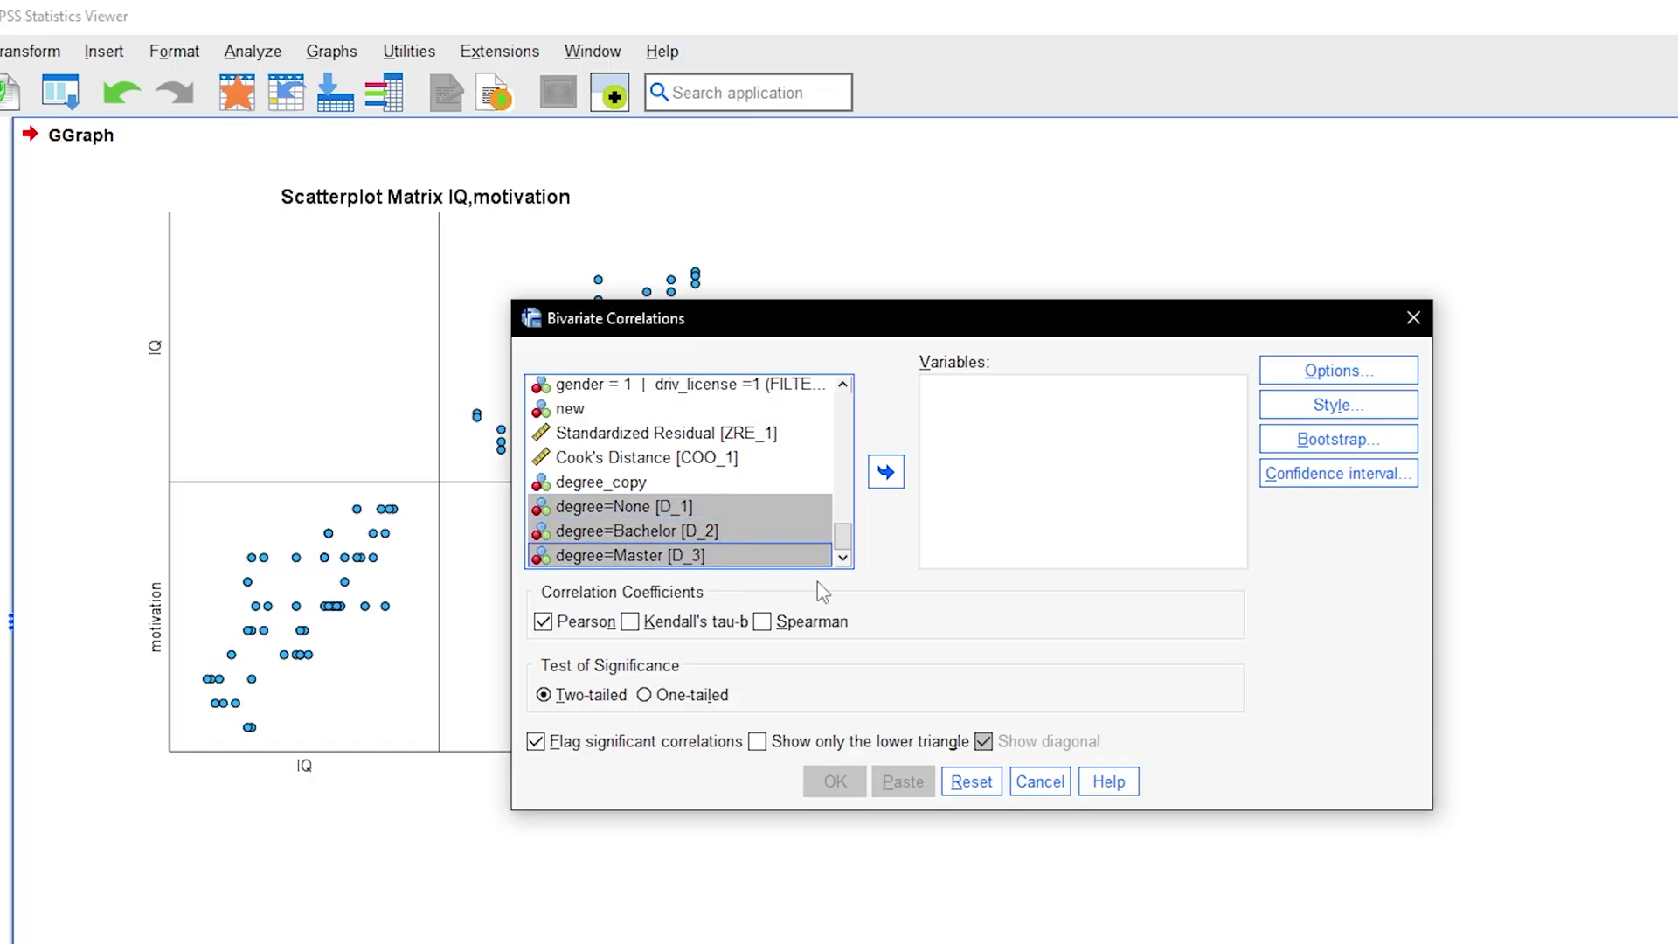
{"action": "left_click", "coordinate": [885, 472]}
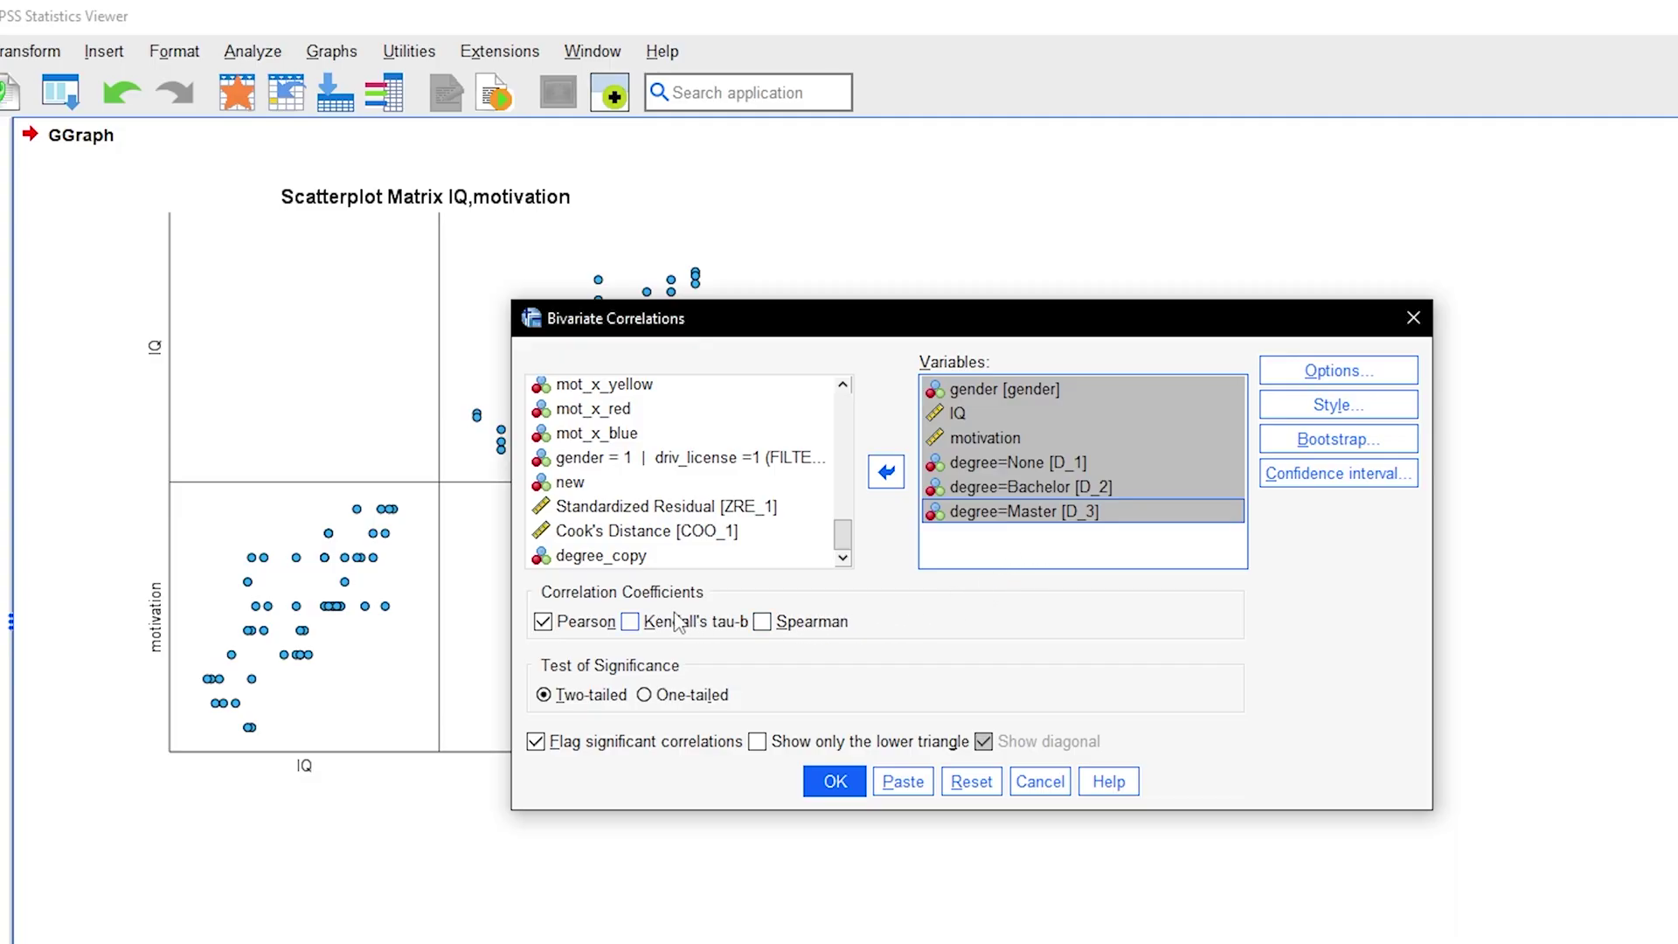
Show only the lower triangle, omit the diagonal, and run the correlations.
{"action": "left_click", "coordinate": [804, 742]}
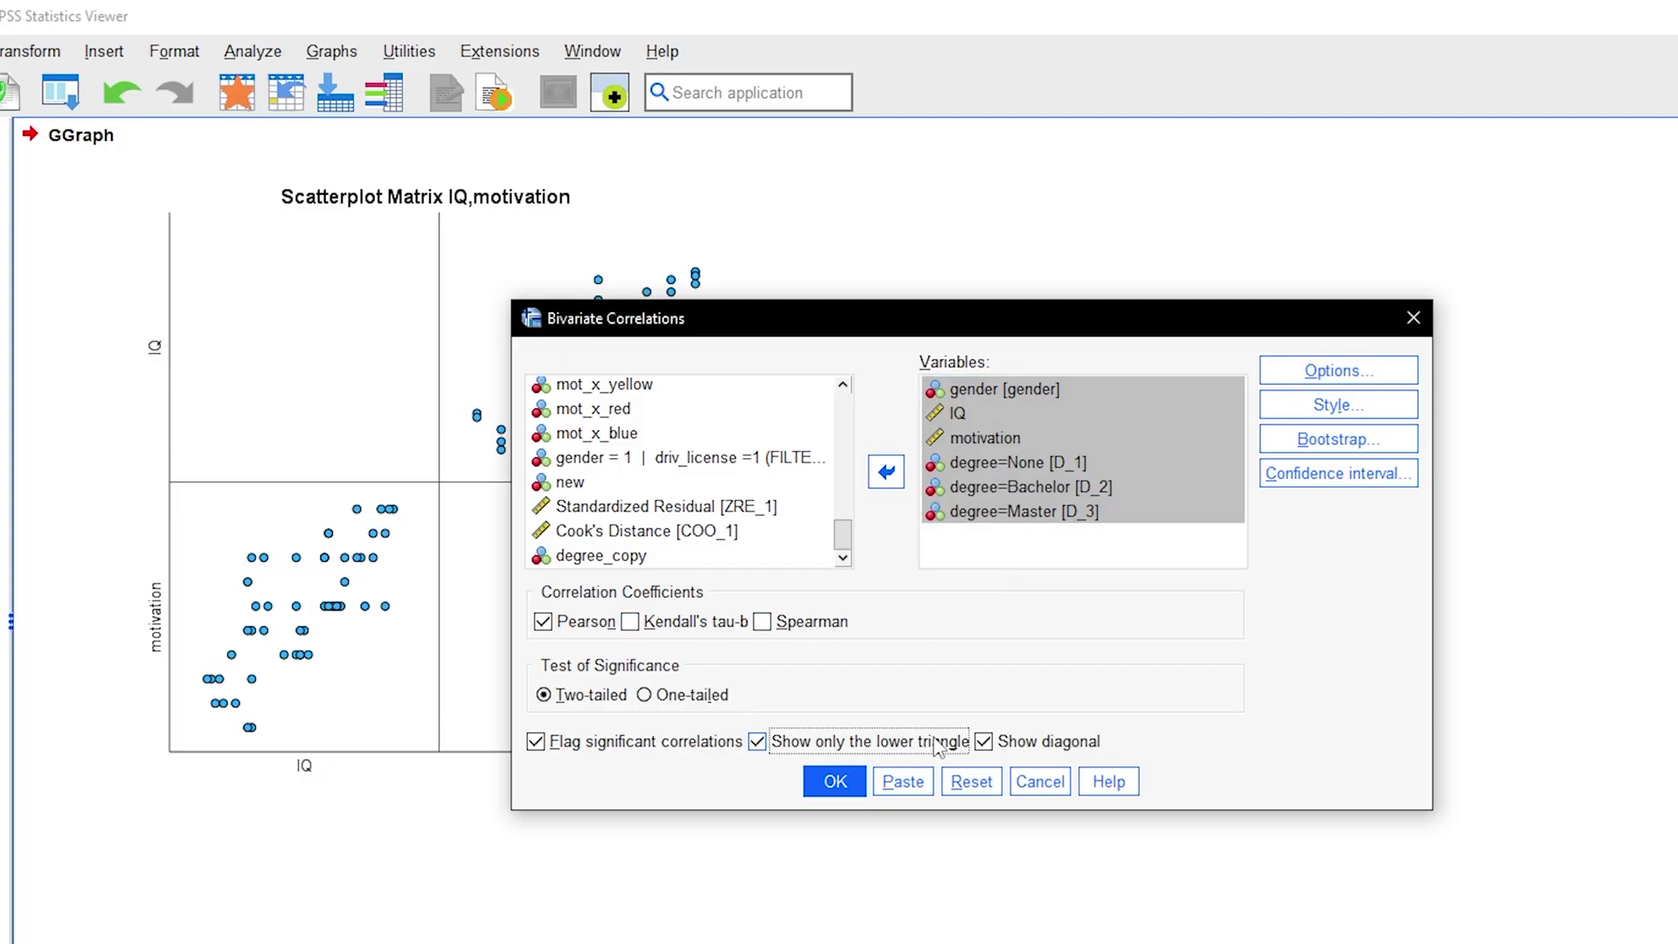
{"action": "left_click", "coordinate": [1014, 742]}
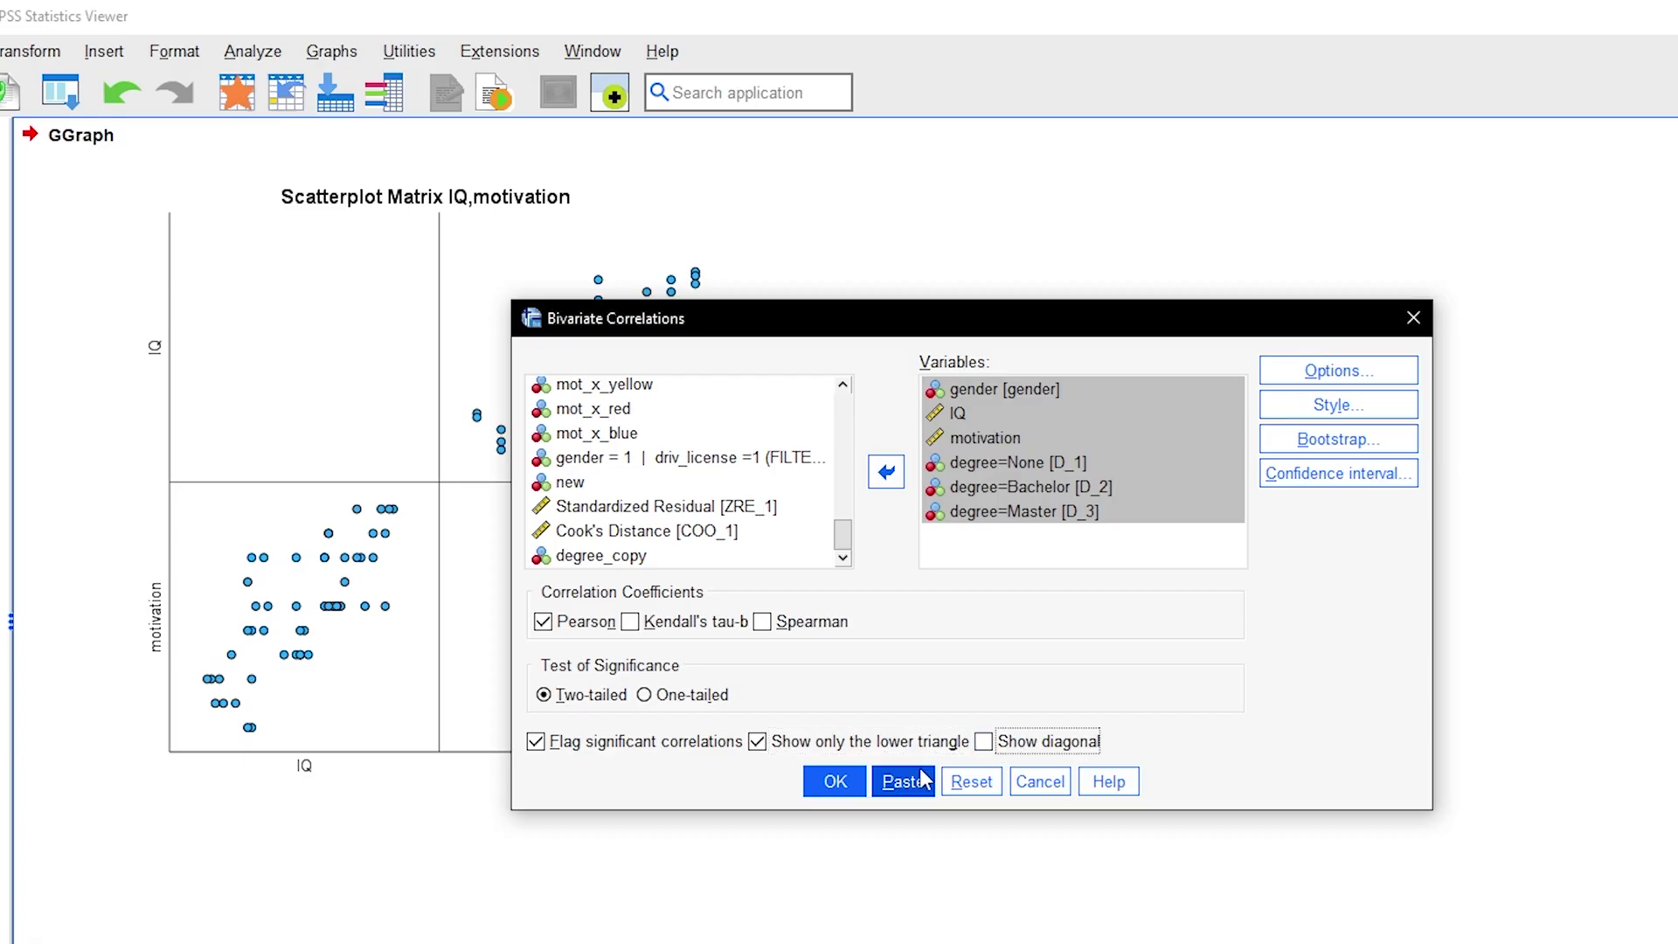
{"action": "left_click", "coordinate": [835, 782]}
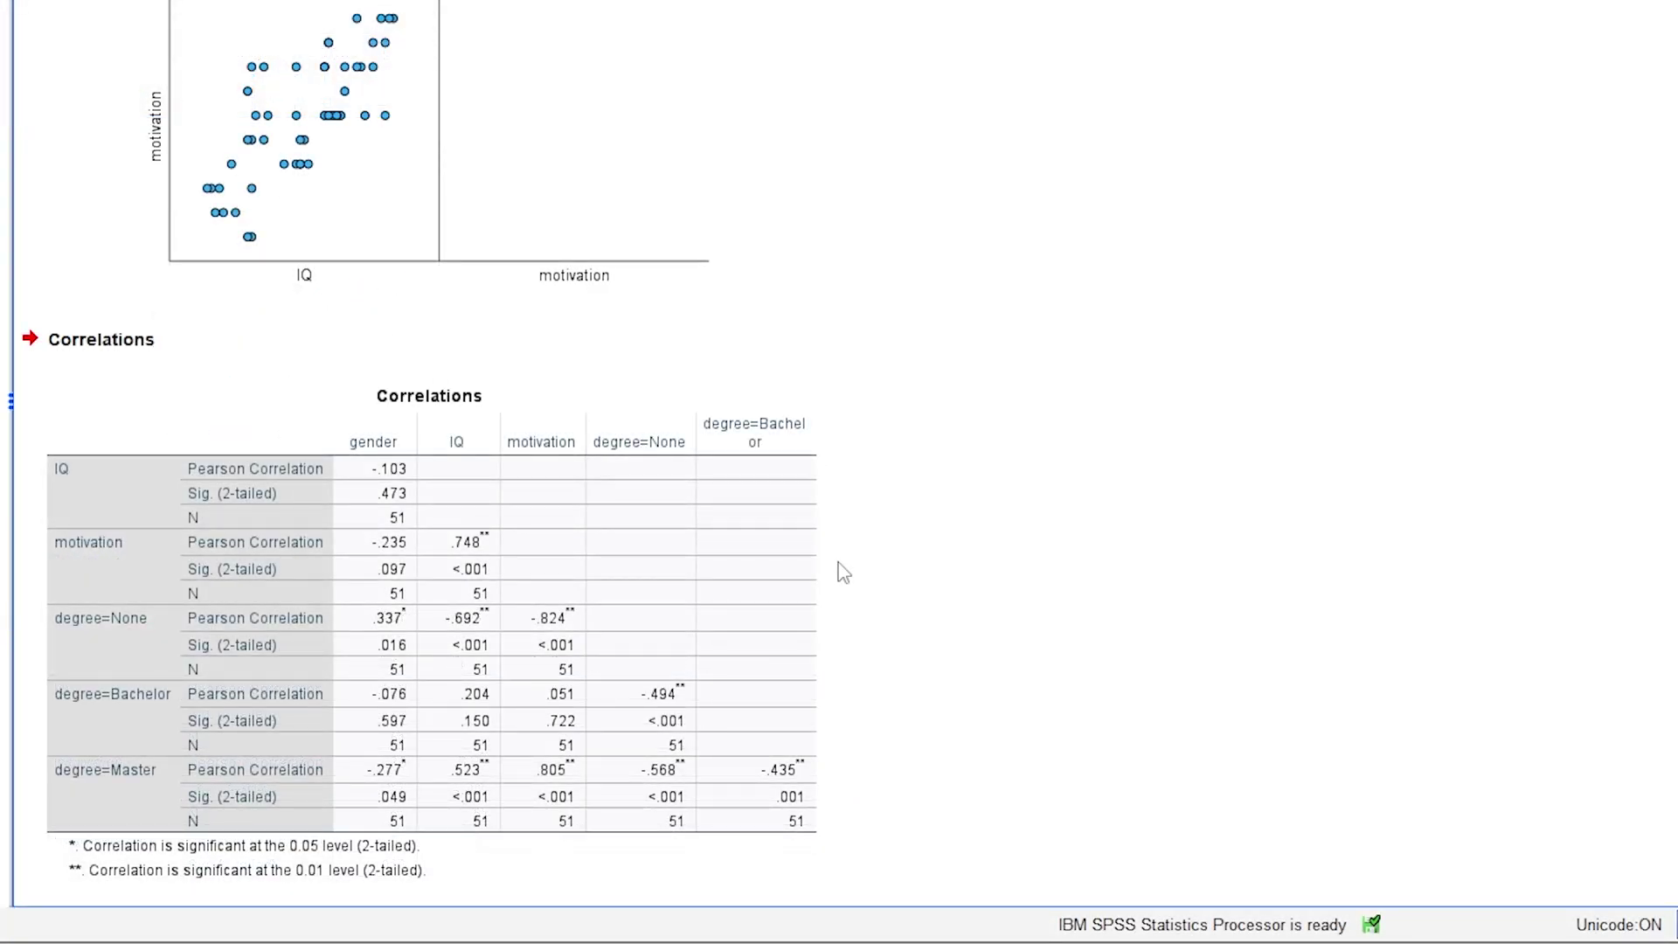
{"action": "scroll", "coordinate": [843, 573], "scroll_direction": "down", "scroll_amount": 1}
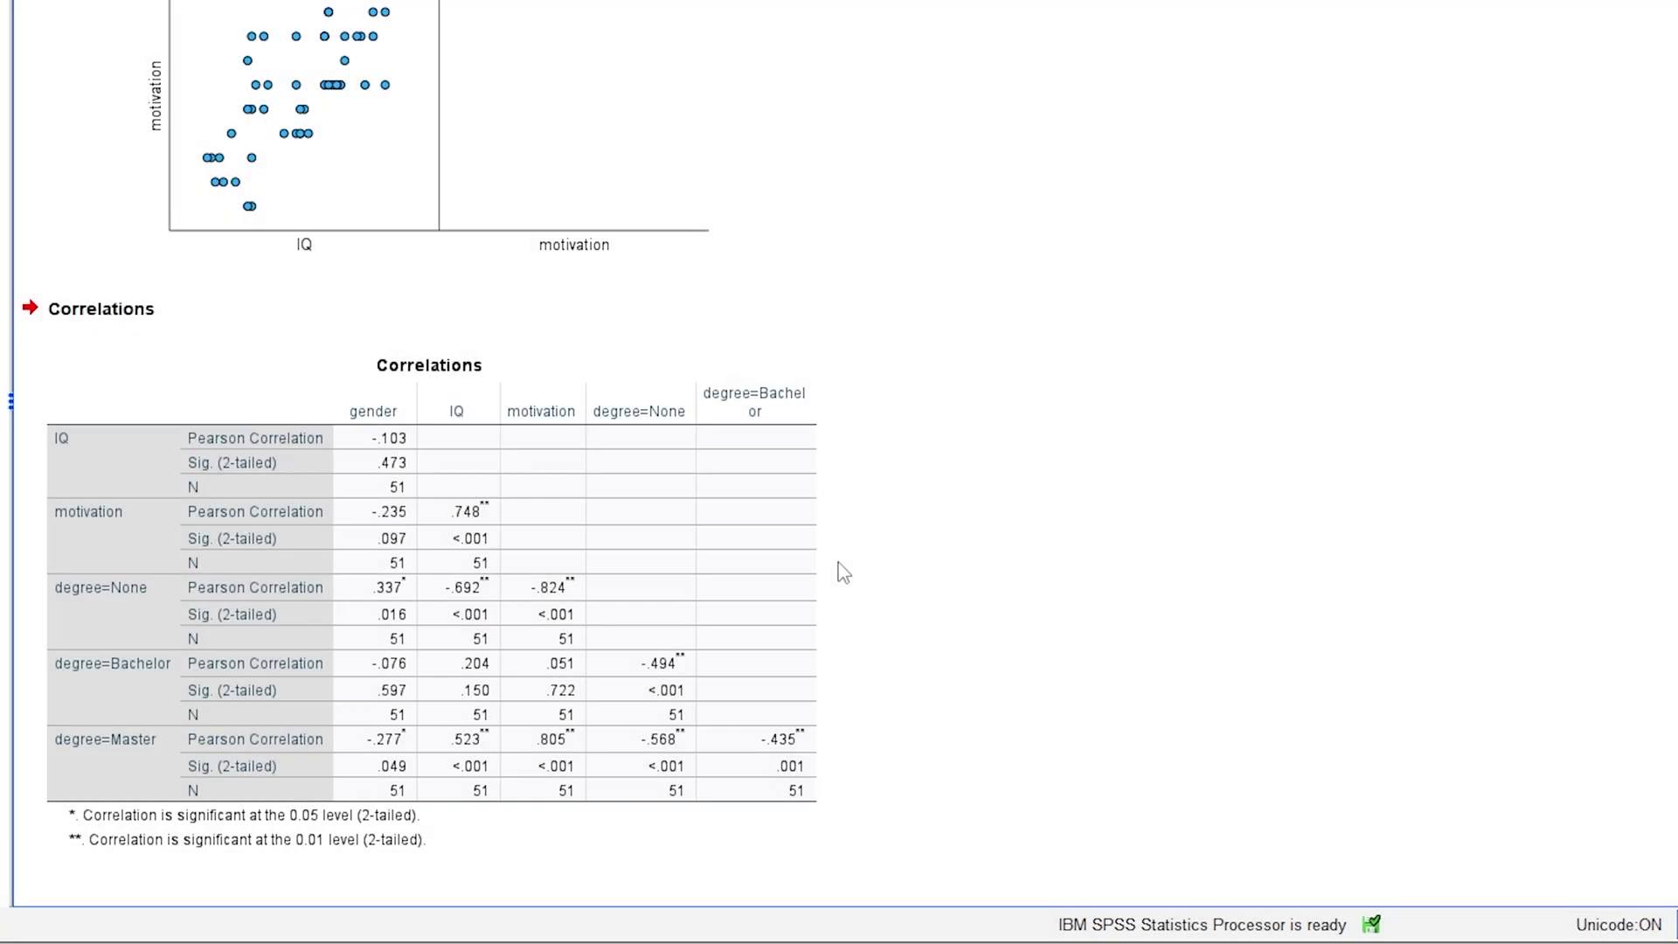
{"action": "left_click", "coordinate": [826, 564]}
{"action": "left_click", "coordinate": [479, 311]}
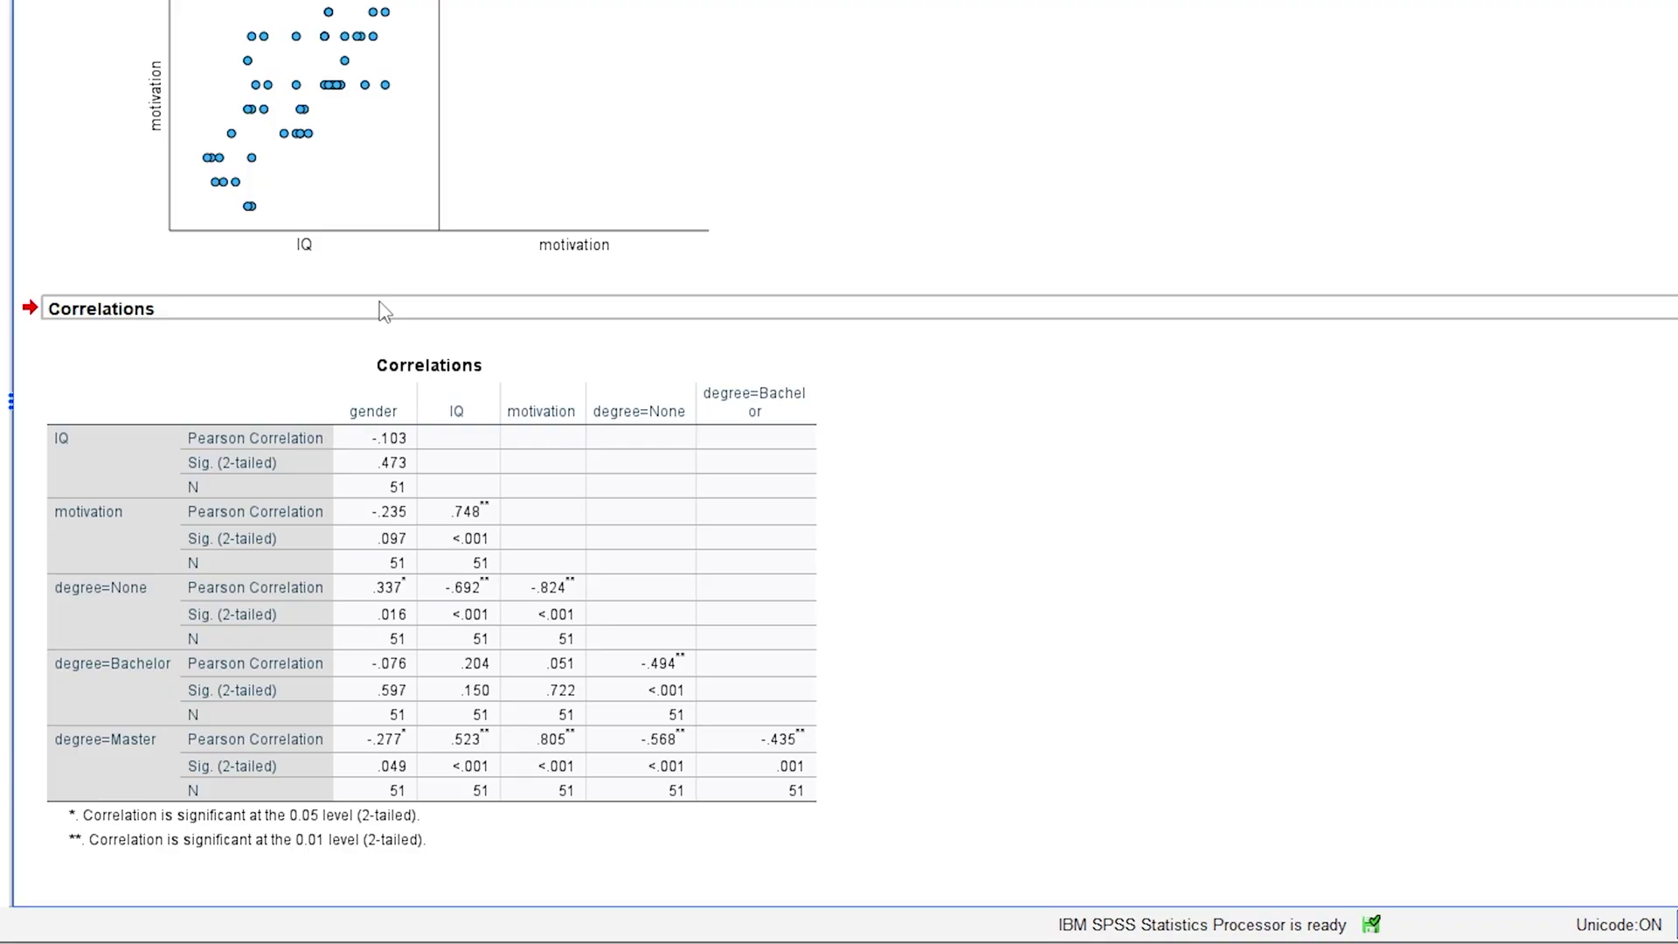
Open the Linear Regression dialog for the income model.
{"action": "left_click", "coordinate": [130, 220]}
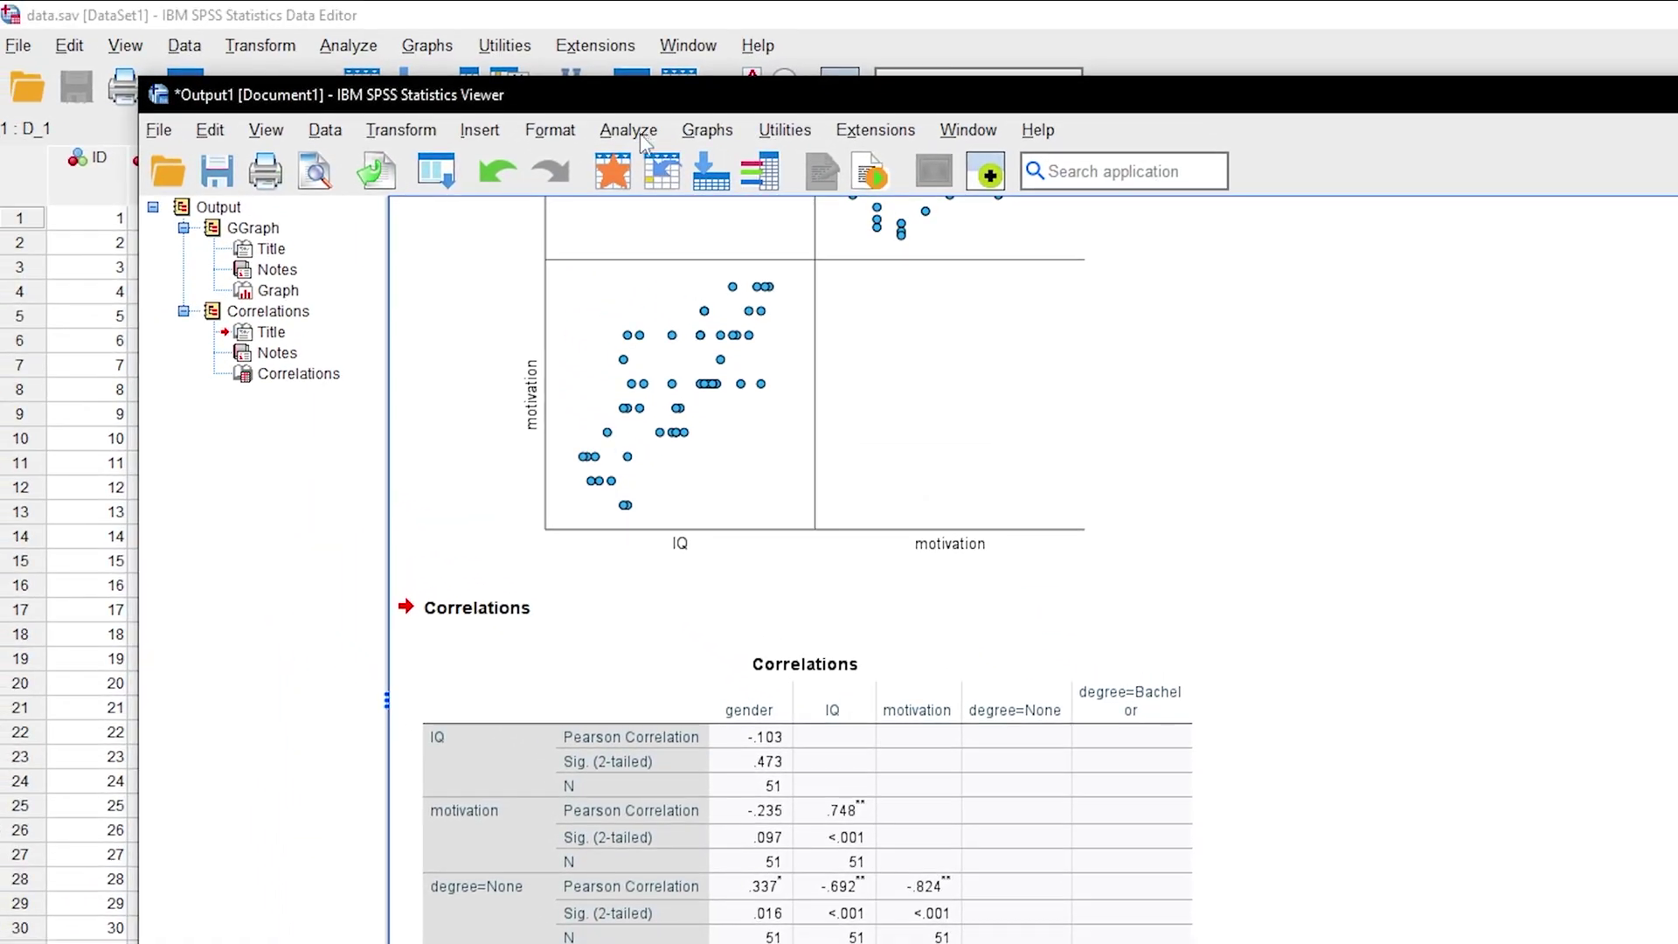
{"action": "left_click", "coordinate": [642, 140]}
{"action": "mouse_move", "coordinate": [809, 511]}
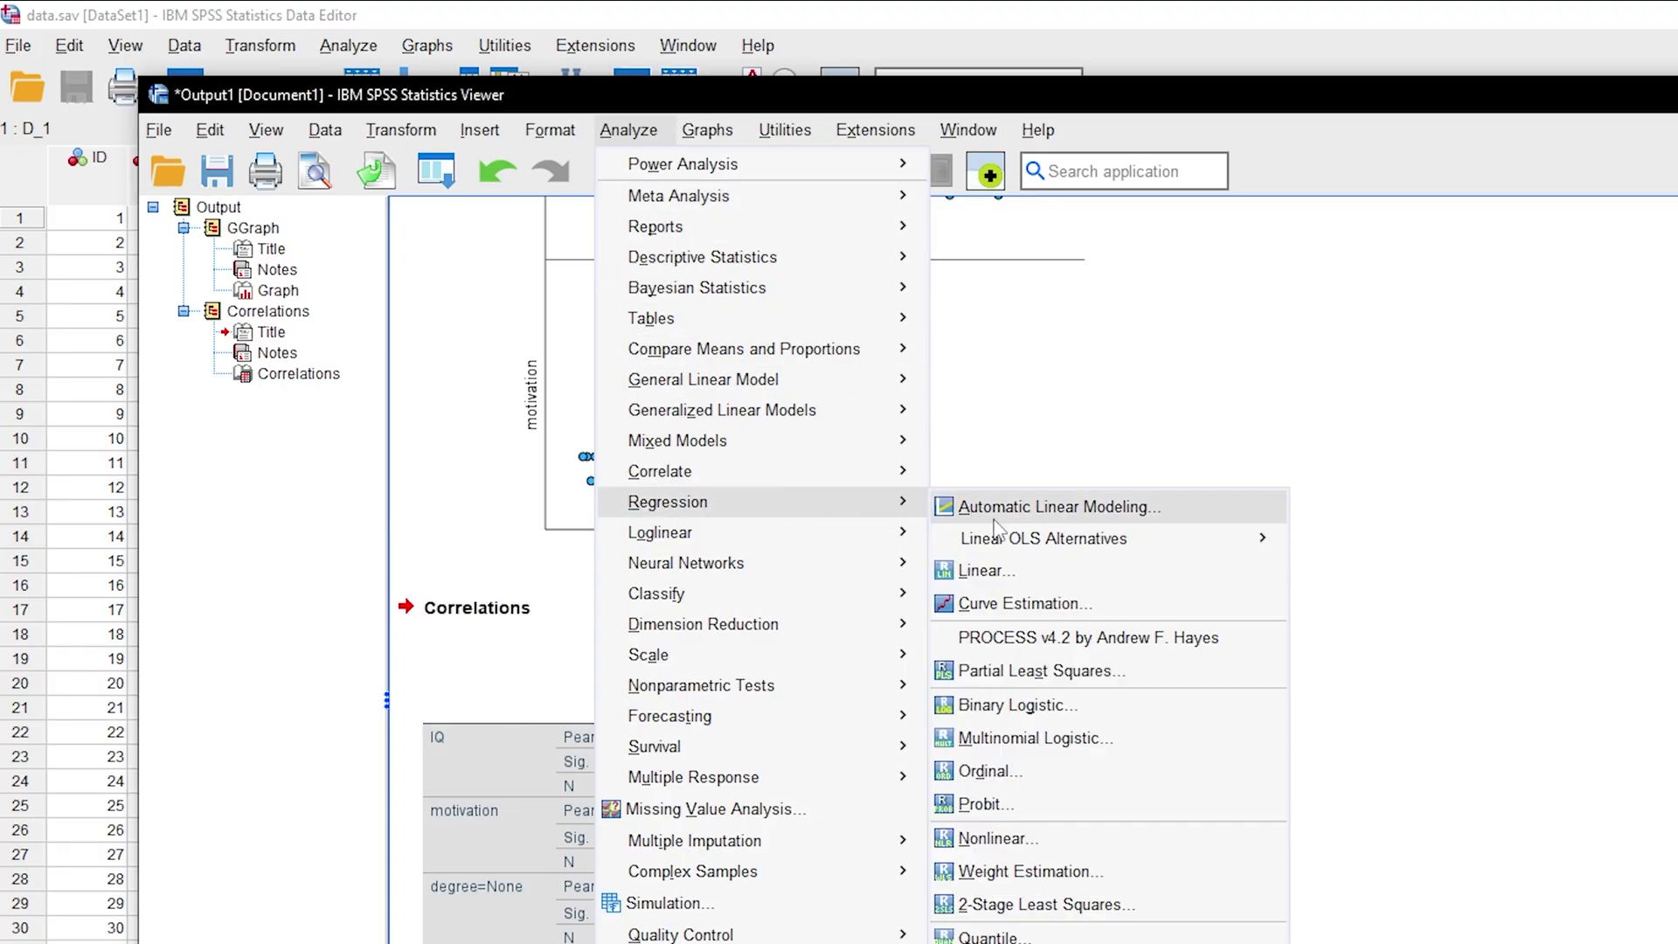
{"action": "left_click", "coordinate": [1046, 569]}
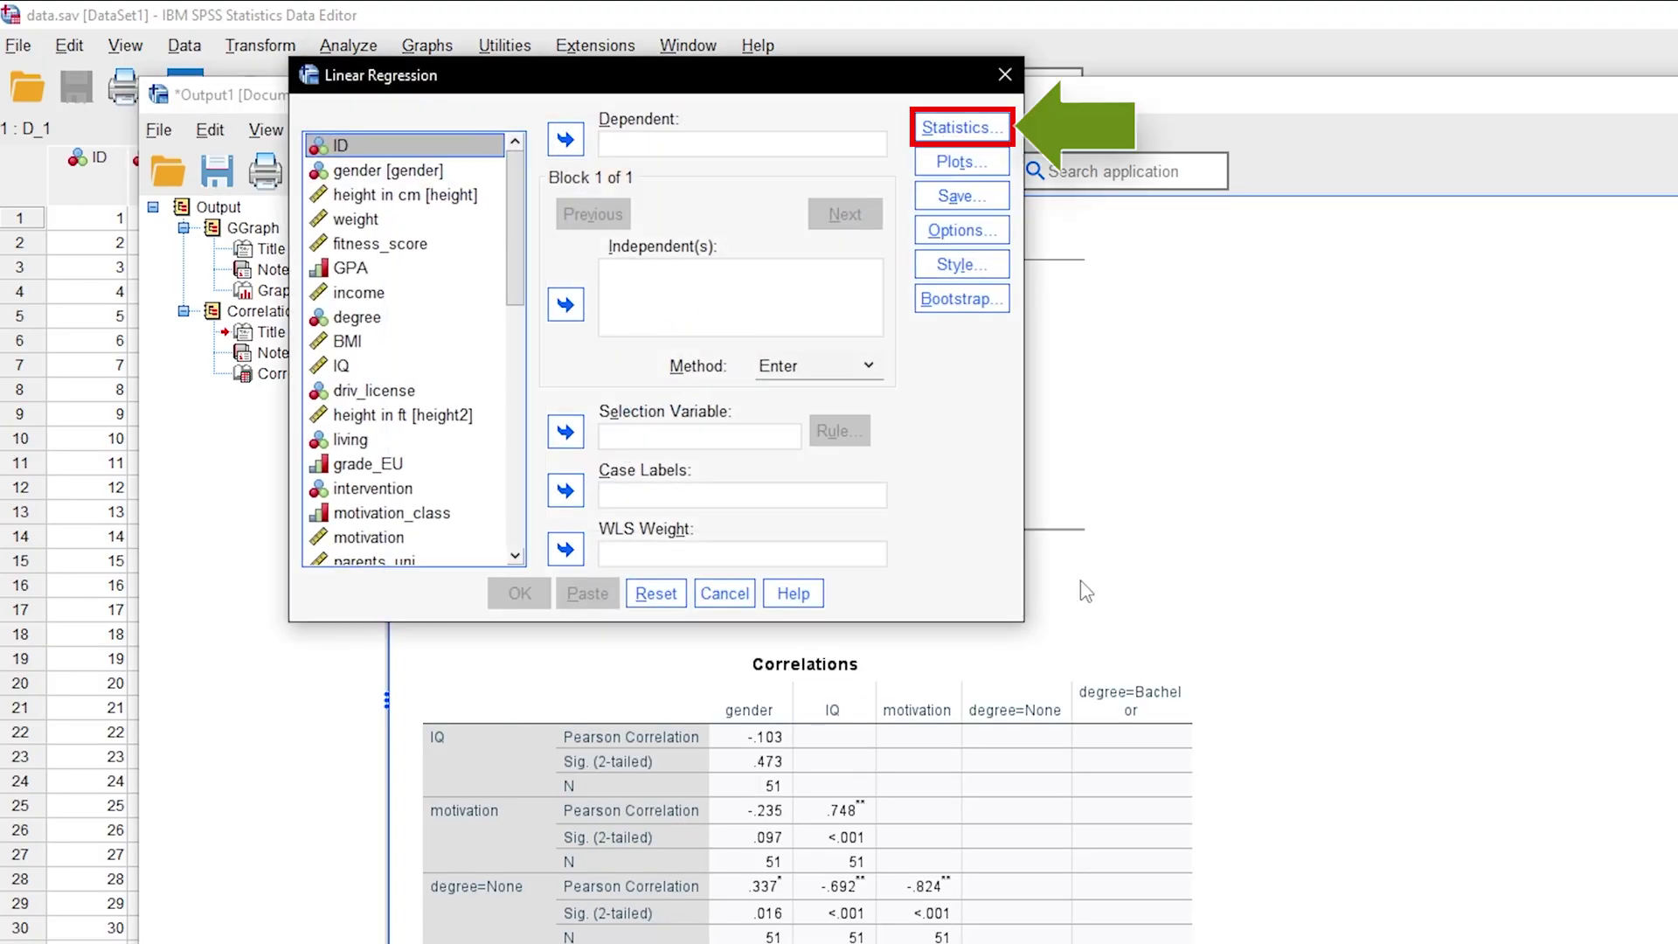
Turn on collinearity diagnostics and run the income regression.
{"action": "left_click", "coordinate": [959, 128]}
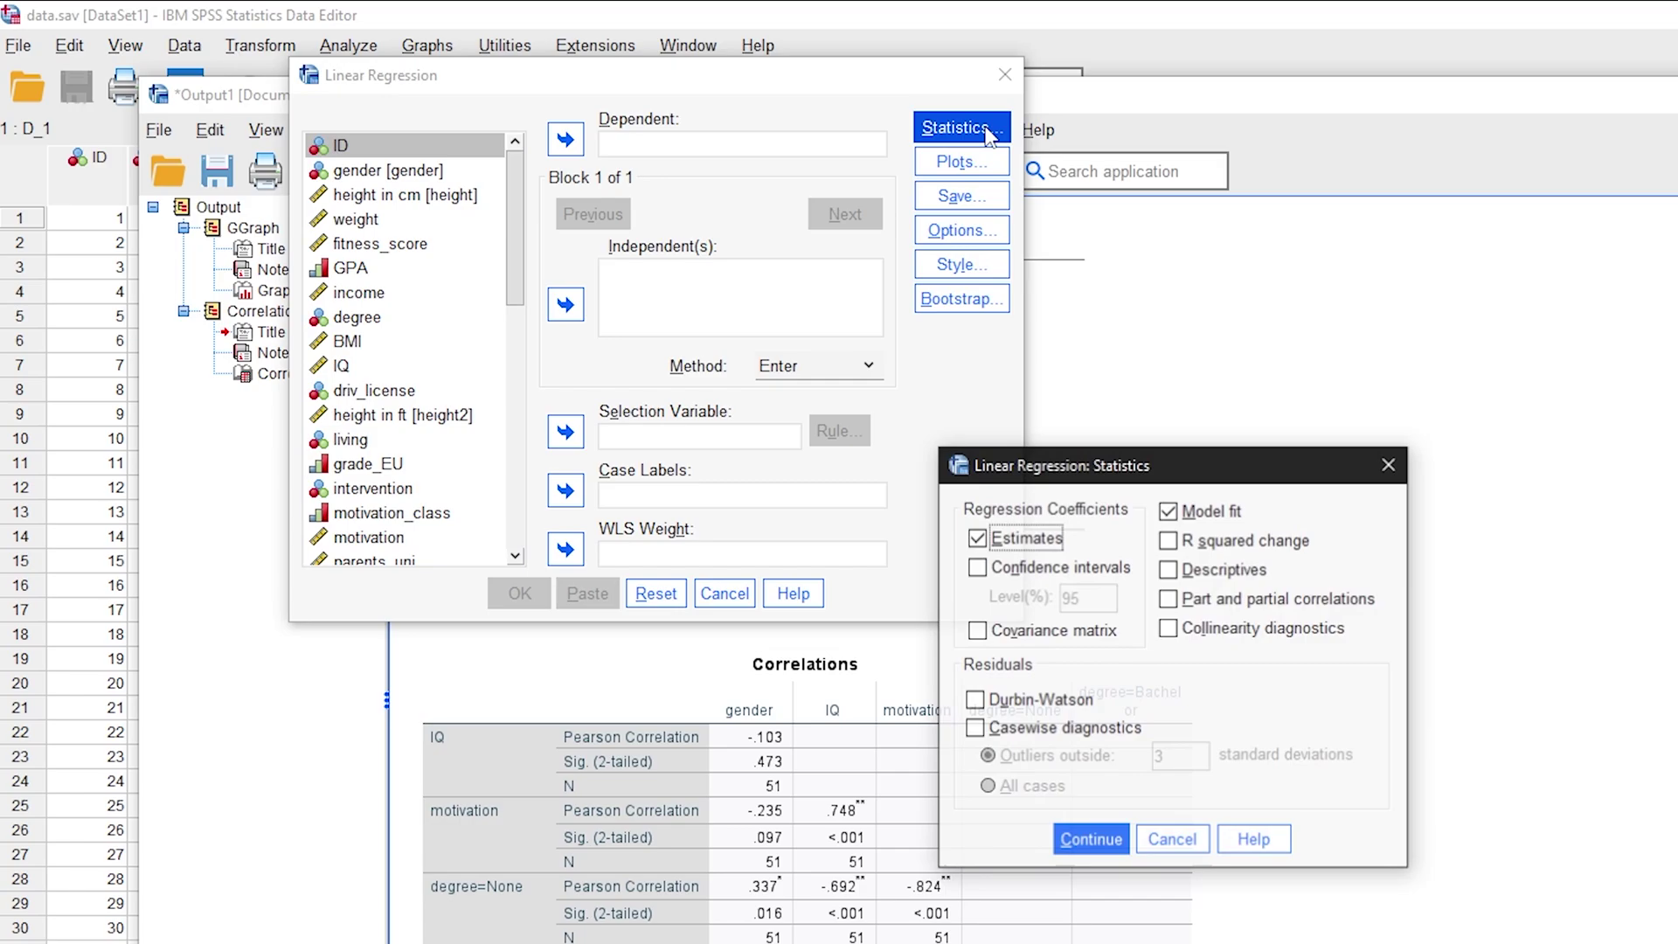
{"action": "left_click", "coordinate": [1194, 633]}
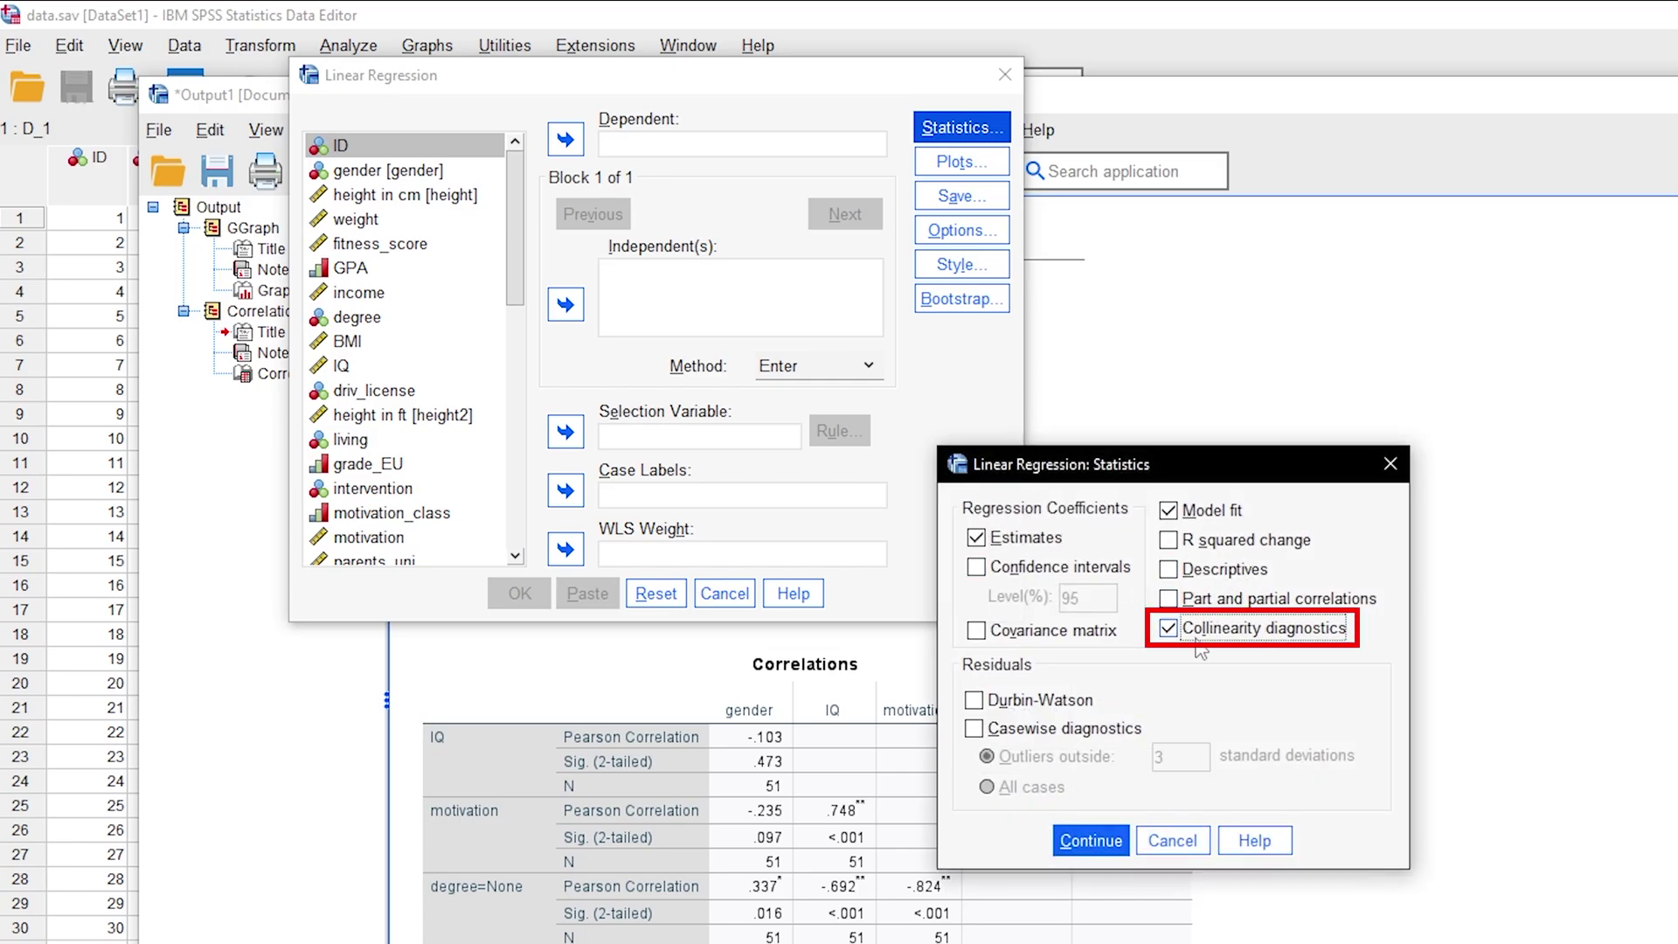
{"action": "left_click", "coordinate": [1091, 840]}
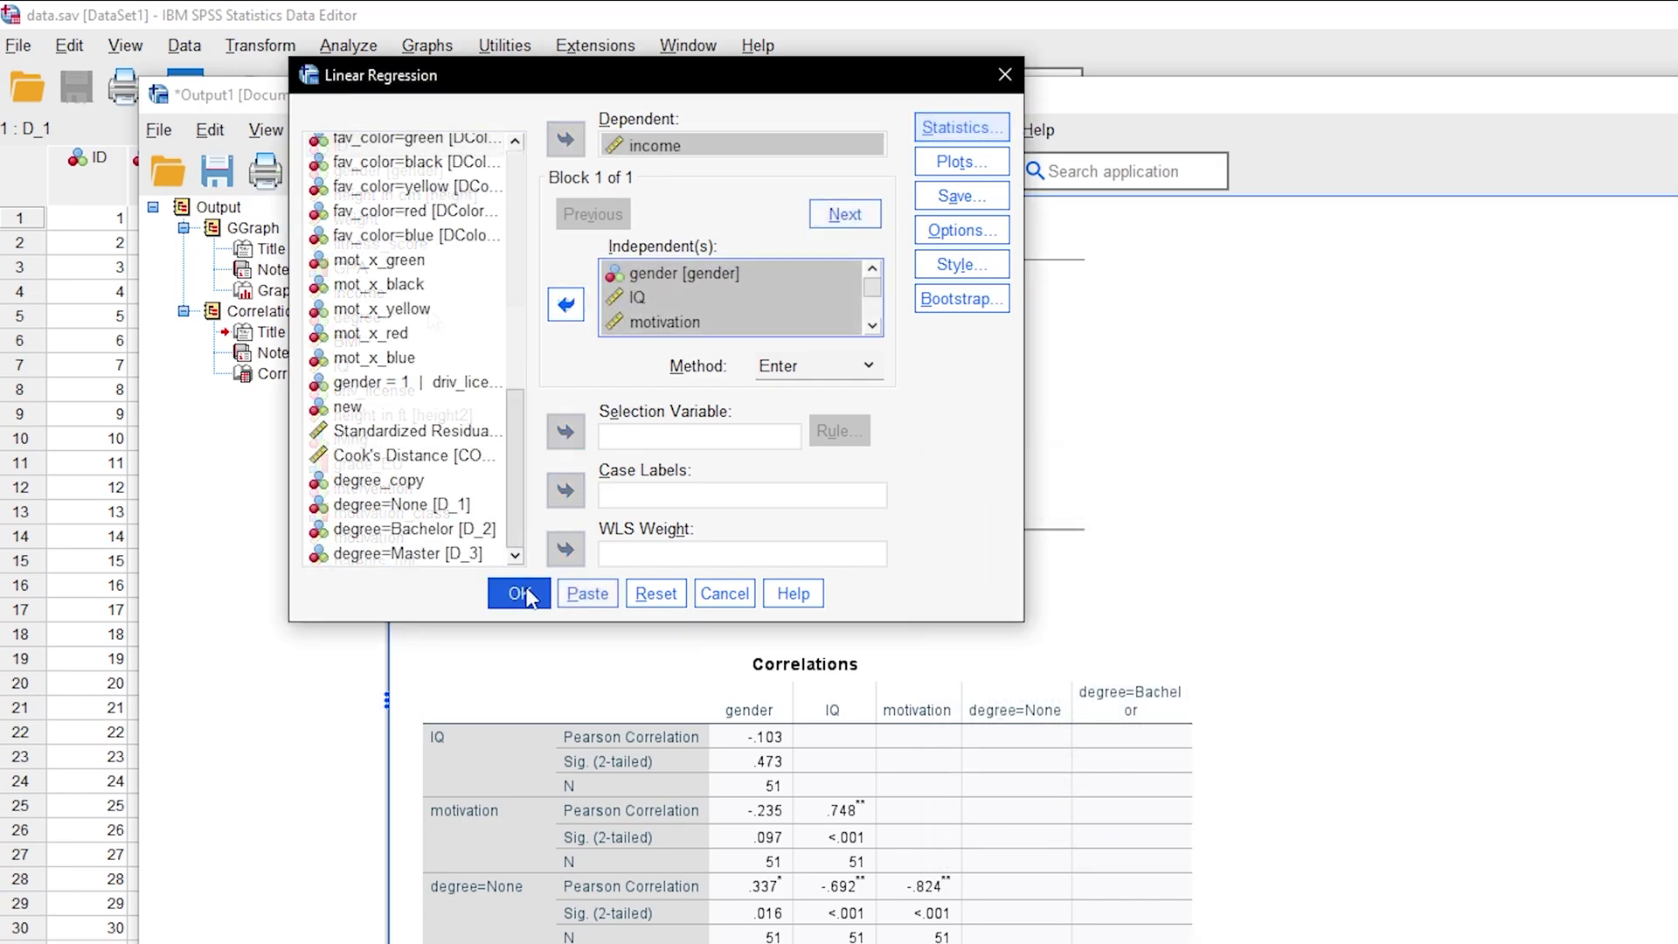
{"action": "left_click", "coordinate": [523, 591]}
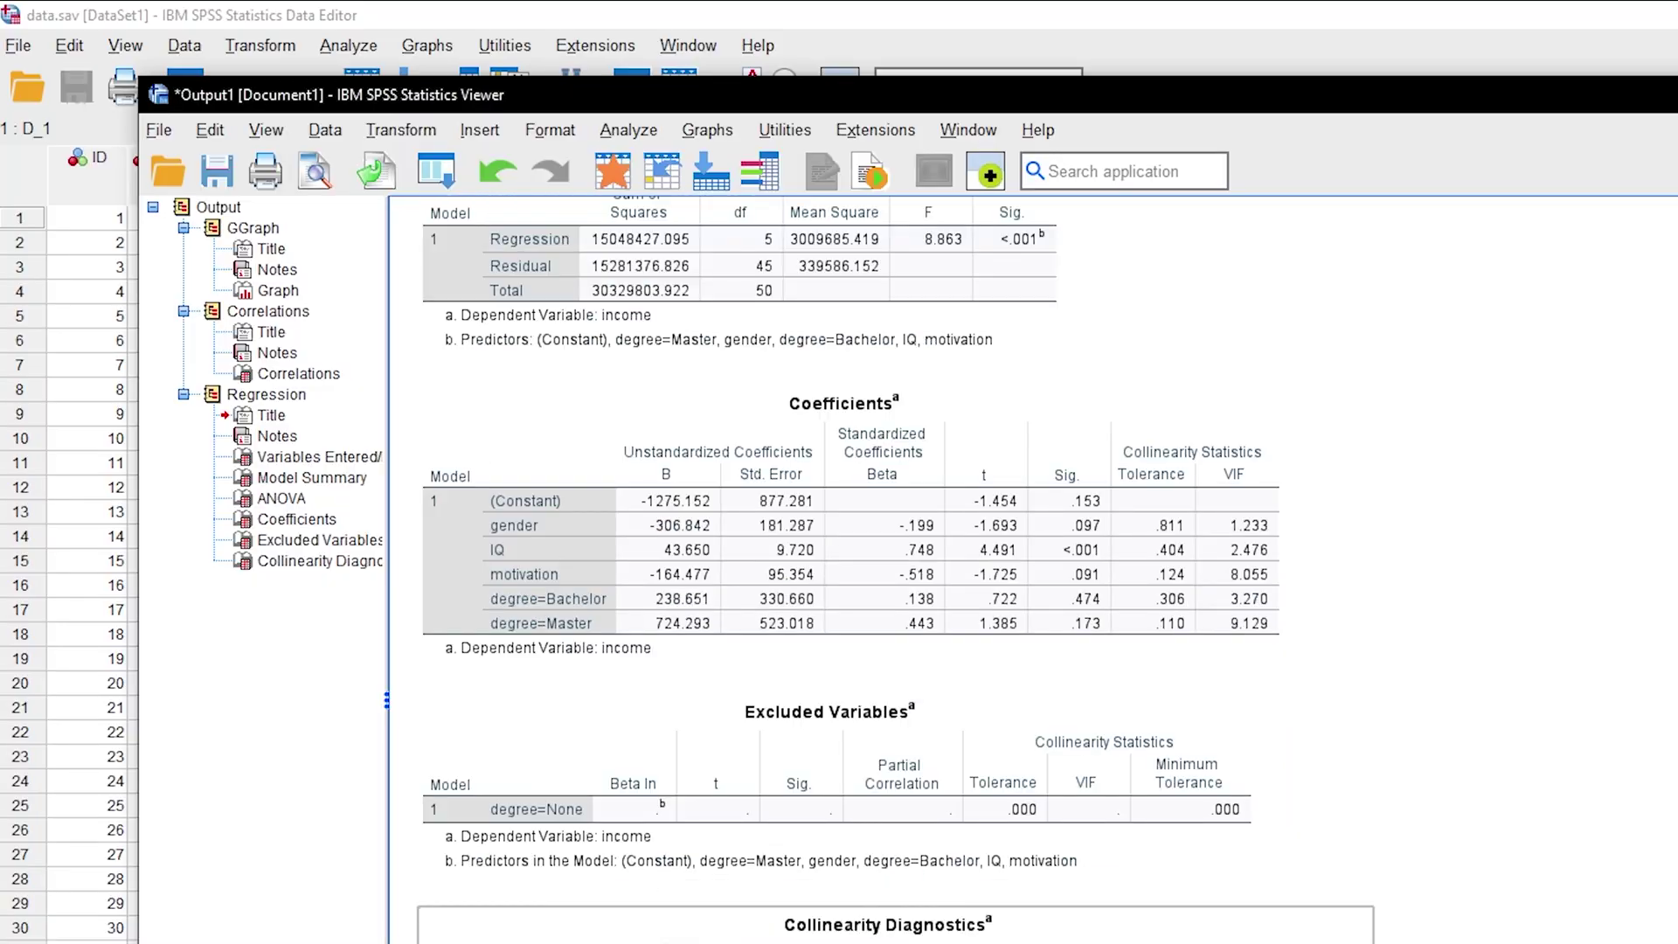